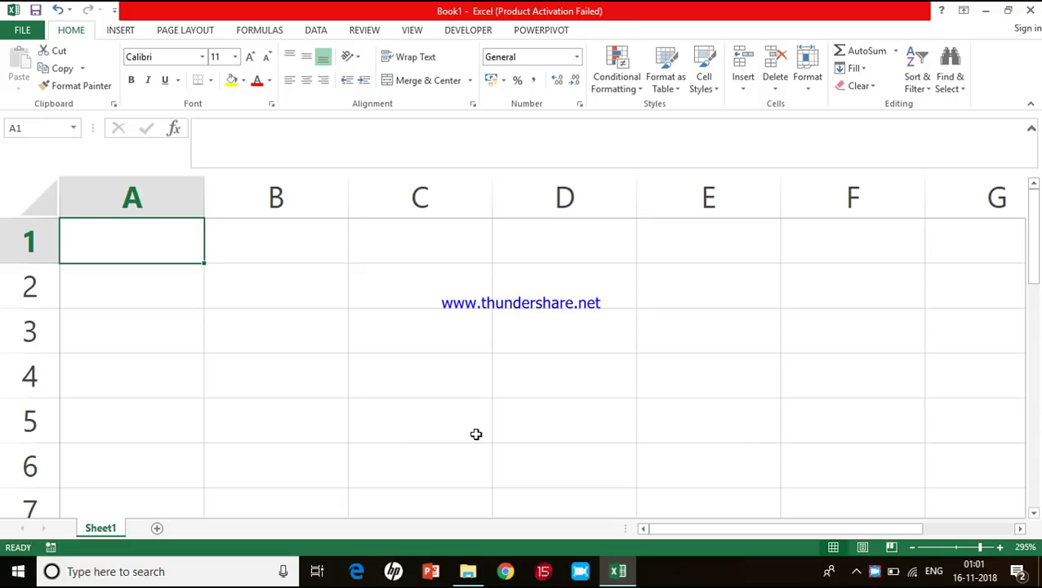
Step: Enter the labels P, N, R and RESULT down cells B3 to B6
click(306, 331)
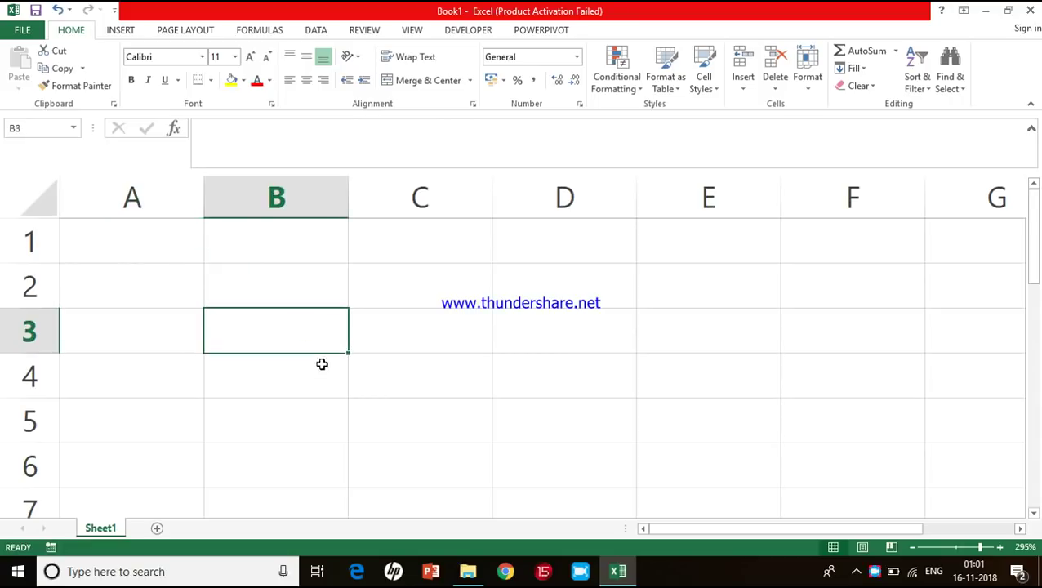
text(P)
key(Return)
text(N)
key(Return)
text(R)
key(Return)
text(RESULT)
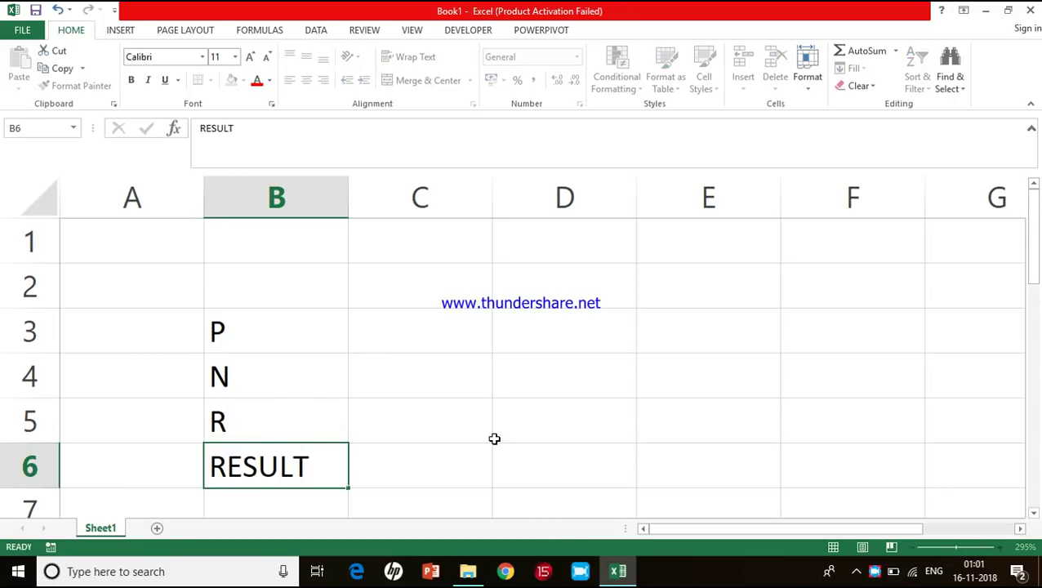
key(Return)
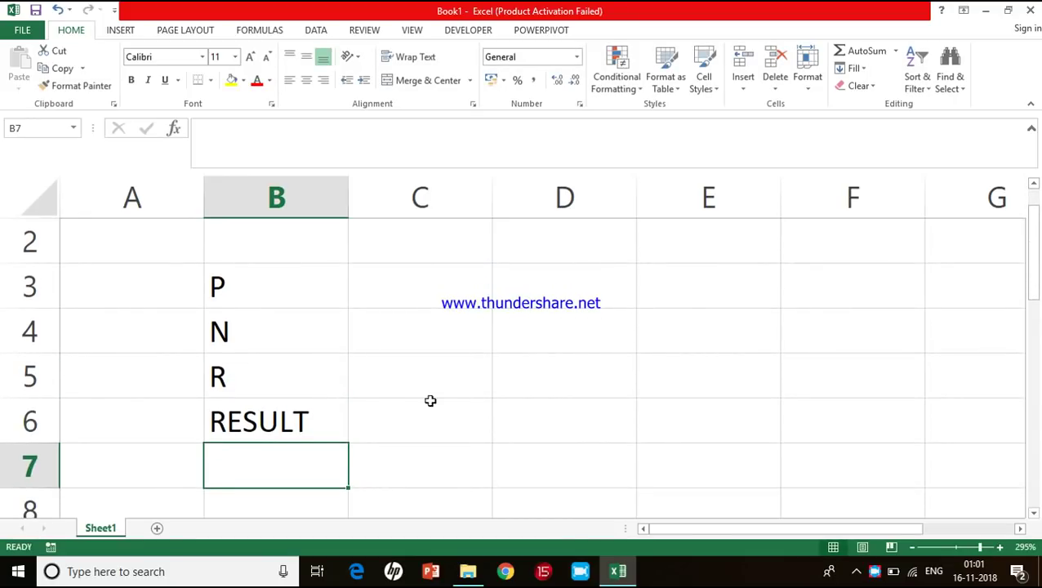
Step: Apply All Borders to the range B3:C6
click(321, 299)
drag(382, 397, 386, 403)
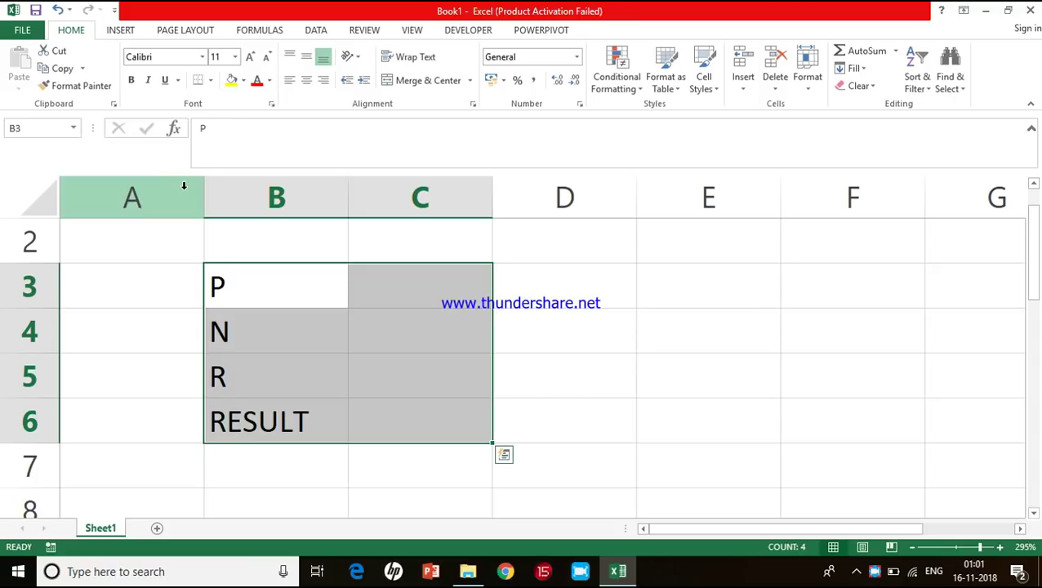
click(211, 80)
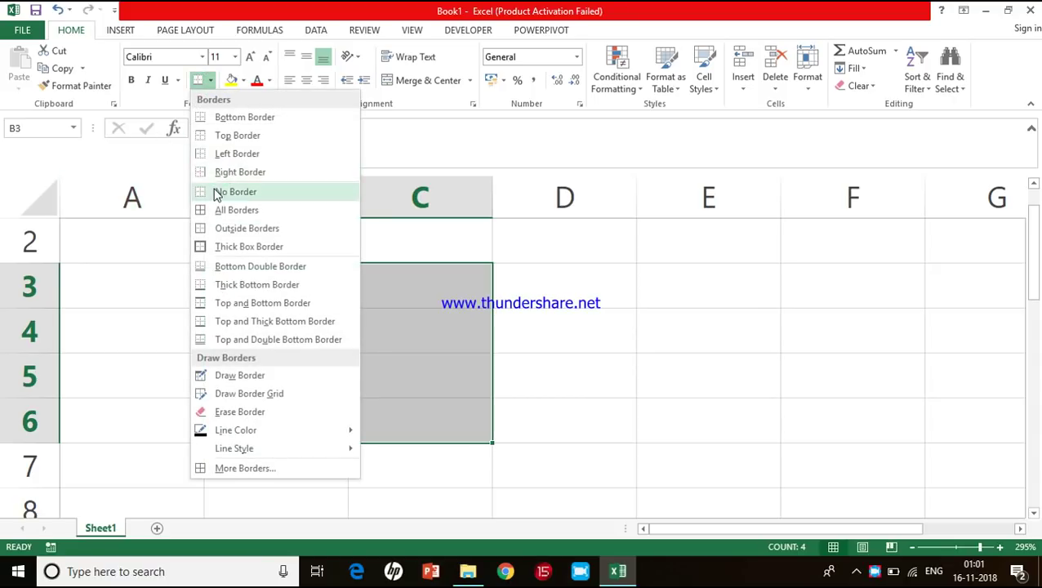
click(233, 209)
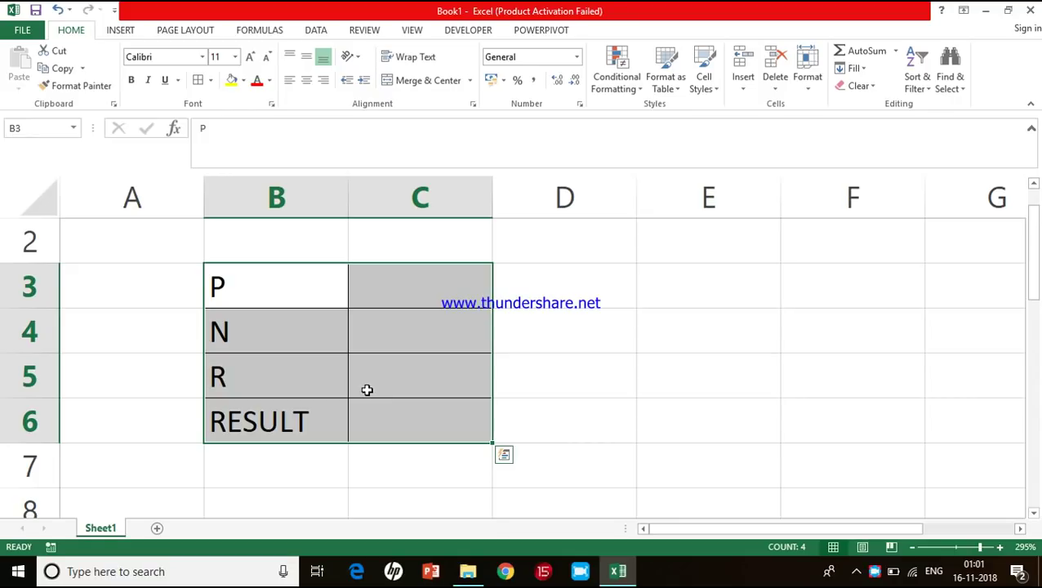
click(390, 281)
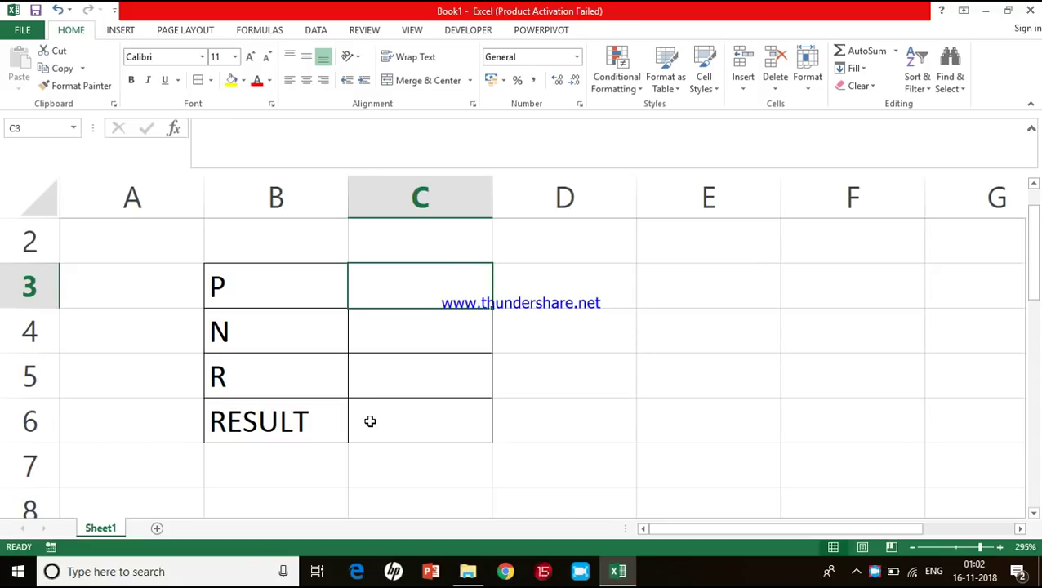
click(288, 459)
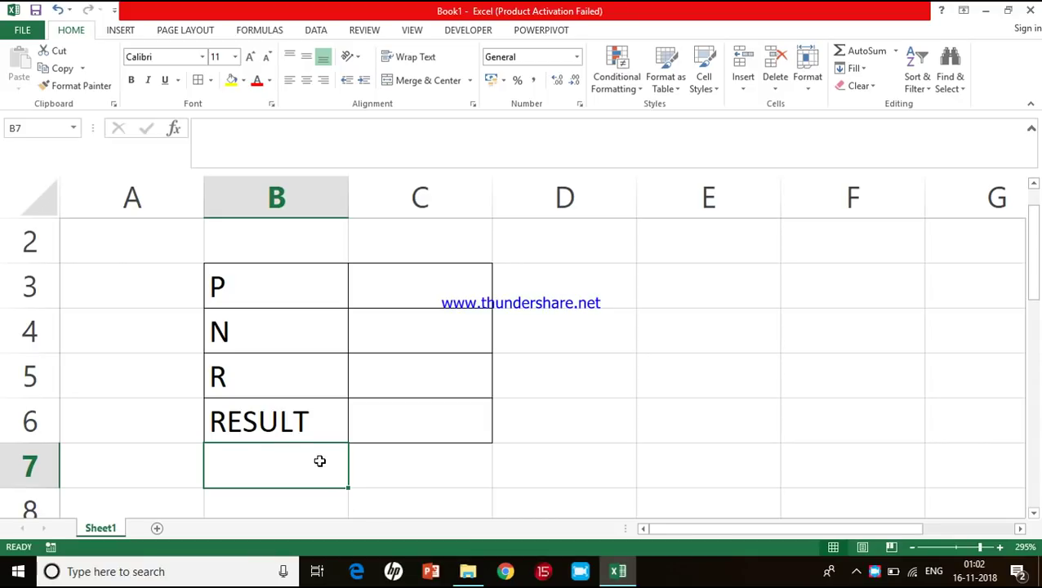
click(387, 471)
click(303, 463)
click(386, 469)
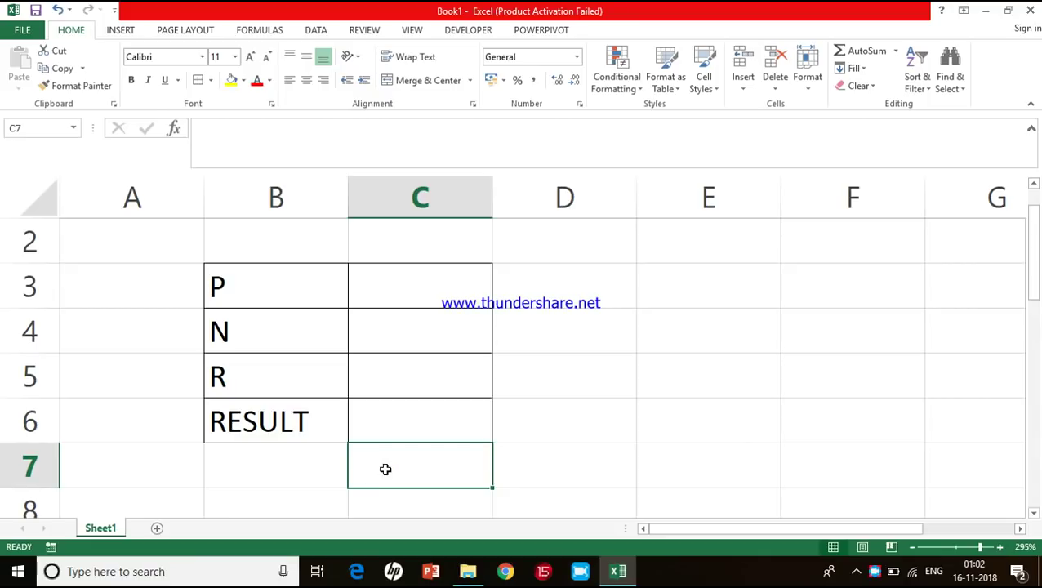
click(295, 469)
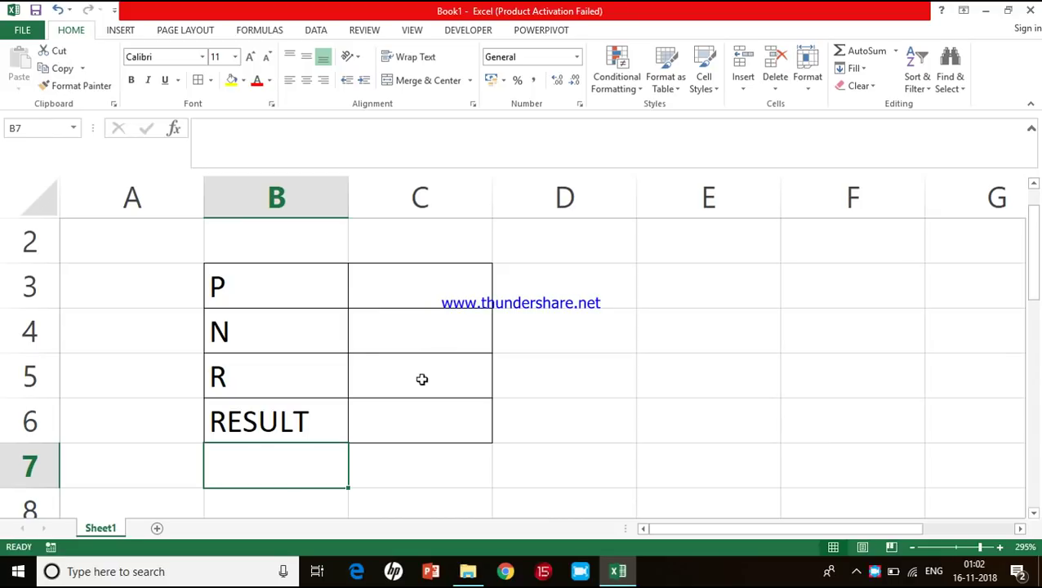
click(404, 422)
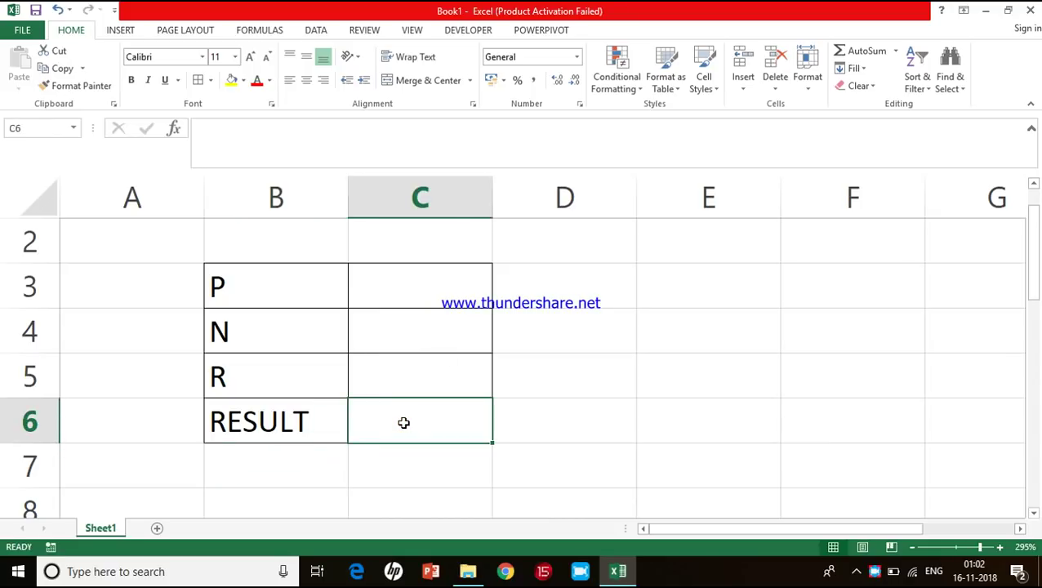
click(386, 464)
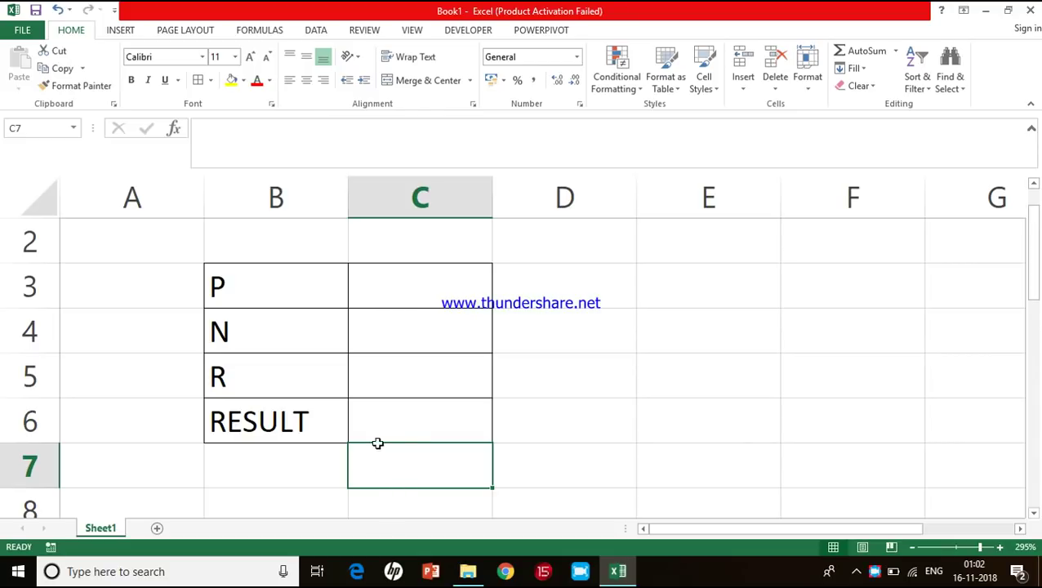
click(410, 434)
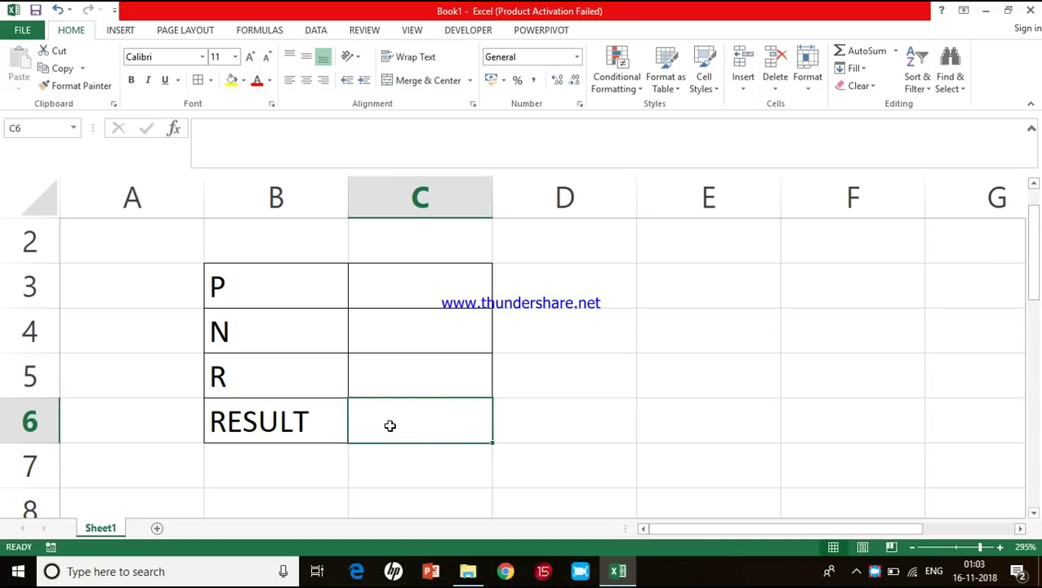
click(443, 419)
click(399, 416)
click(433, 418)
Step: Label cells E3 and E4 as SI and CI
click(664, 295)
text(SI)
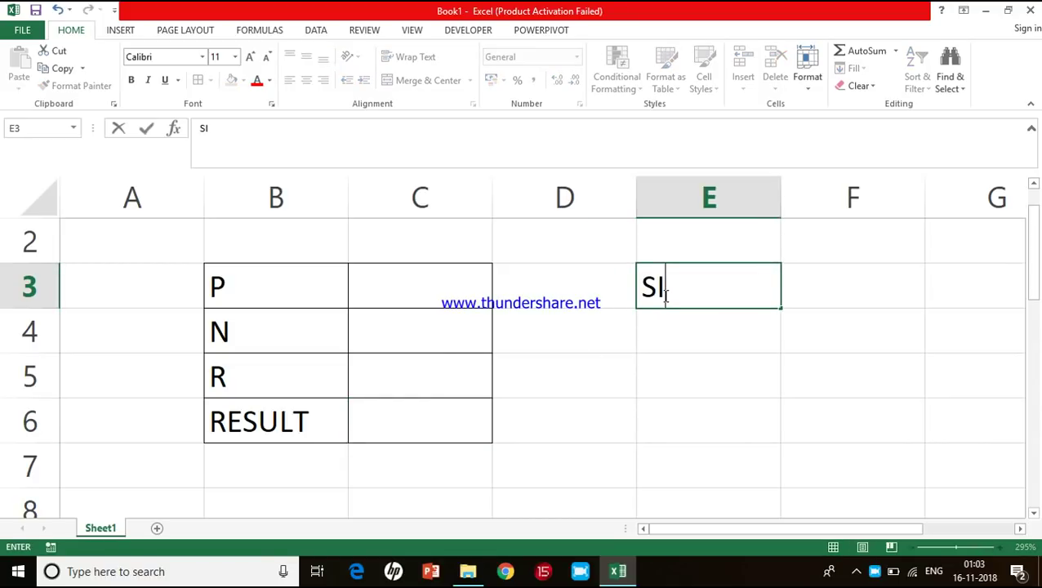
key(Return)
text(CI)
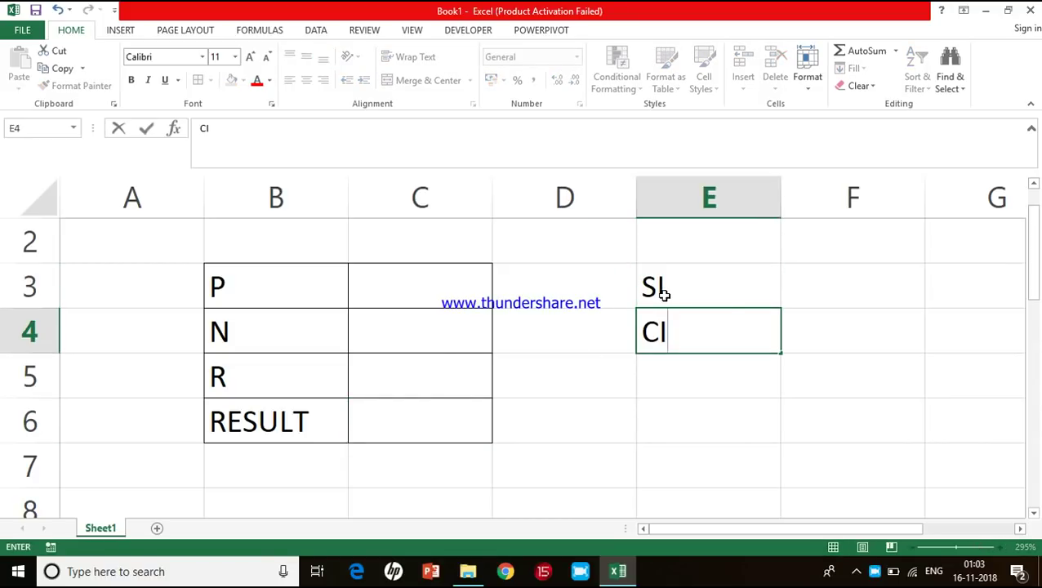
click(837, 269)
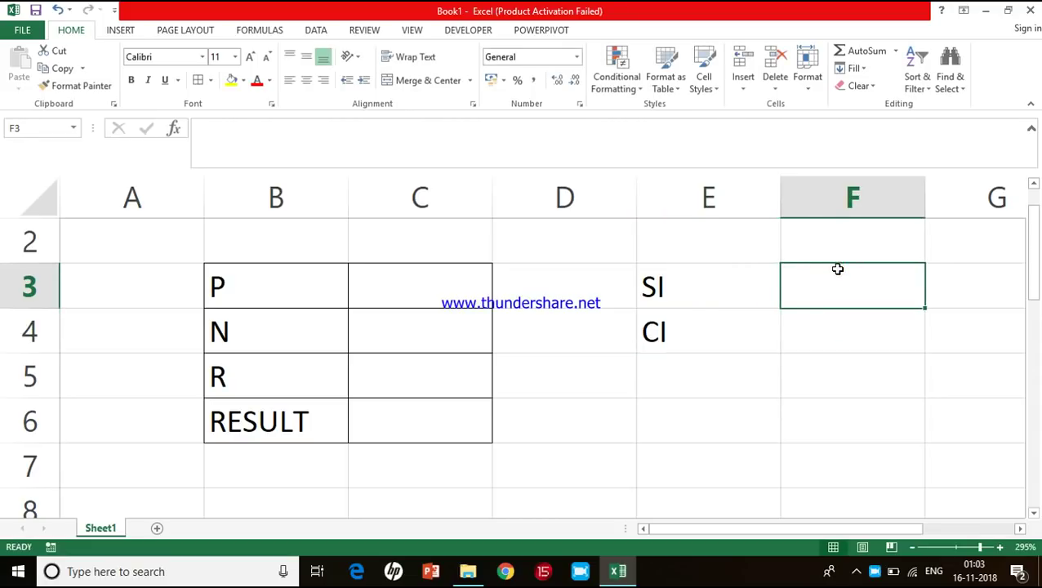
Step: Write P*N*R/100 and P*((1+R/100)^N-1) in F3:F4 and narrow column E
text(P)
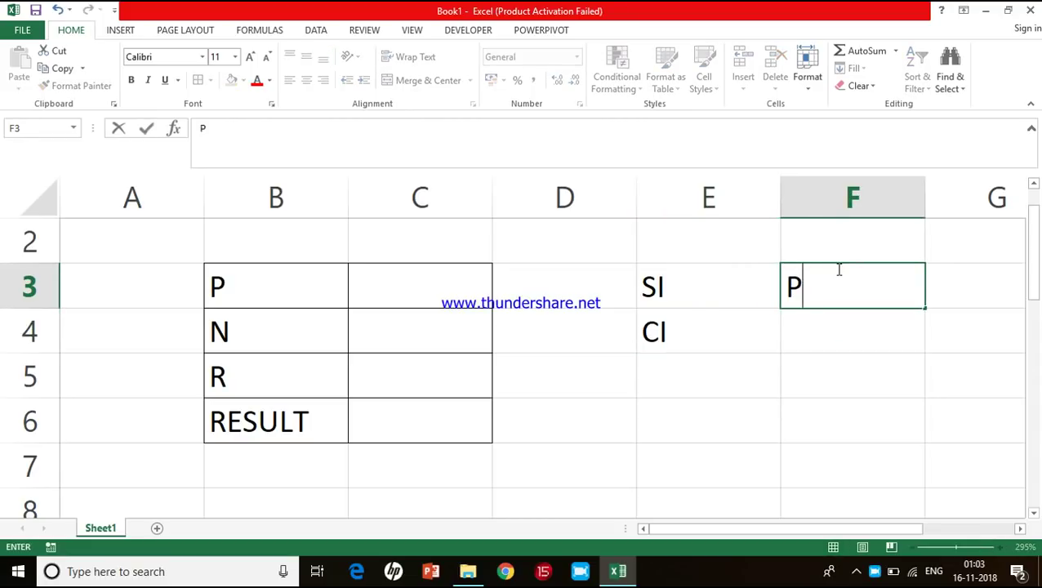
text(*N*R/100)
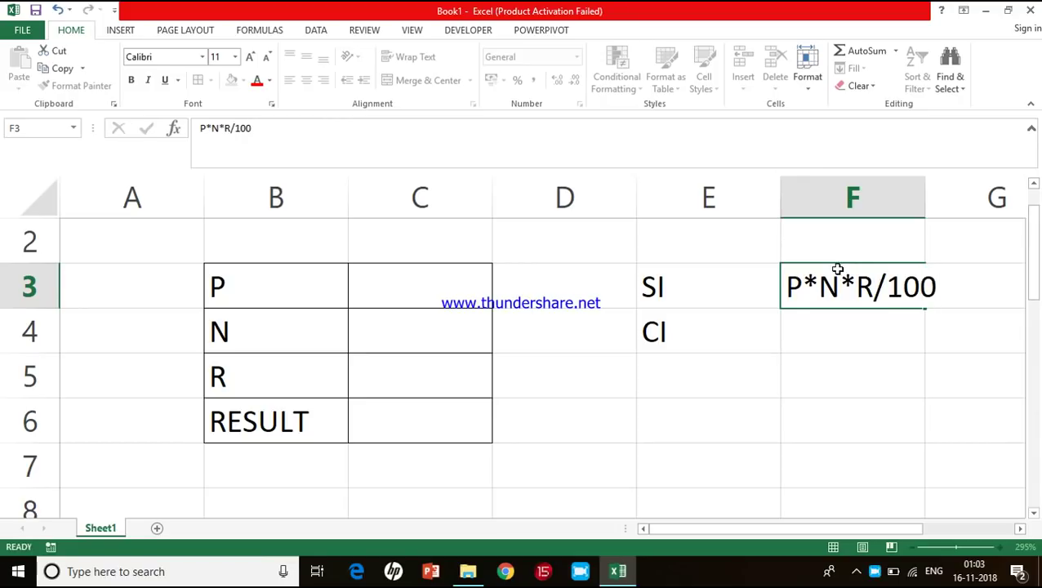
key(Return)
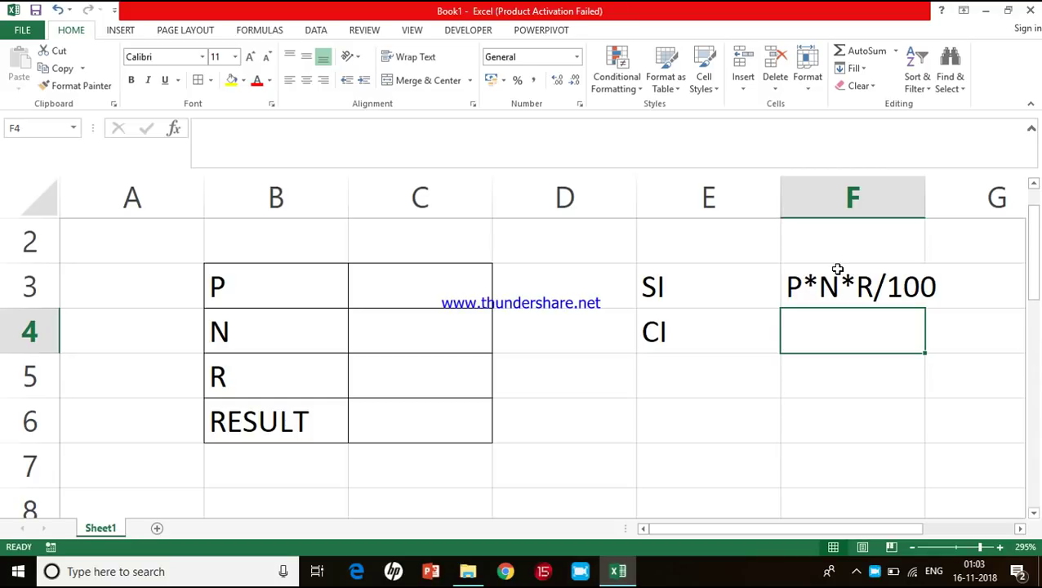
text(P*)
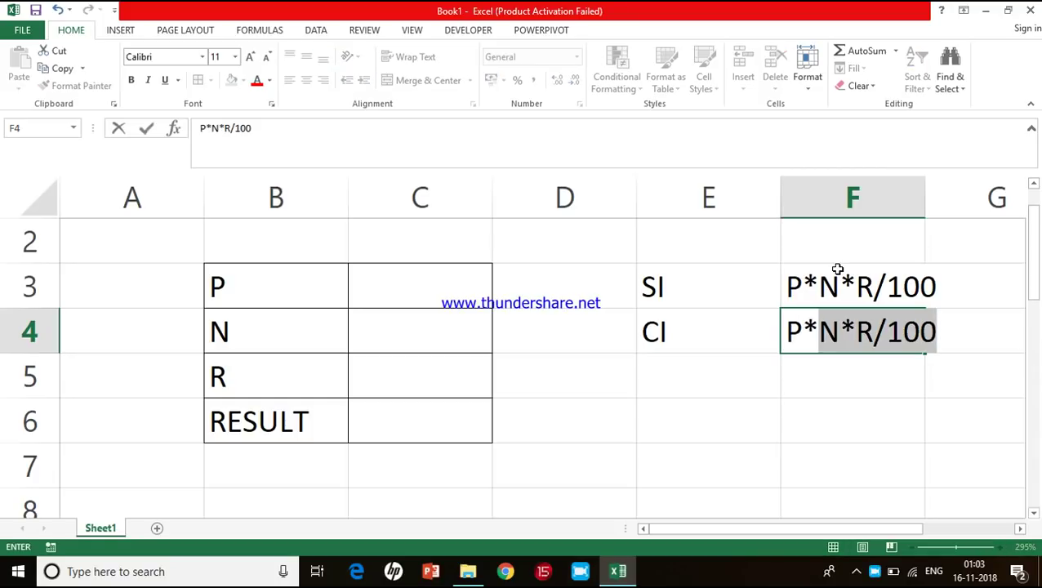
text(((1+)
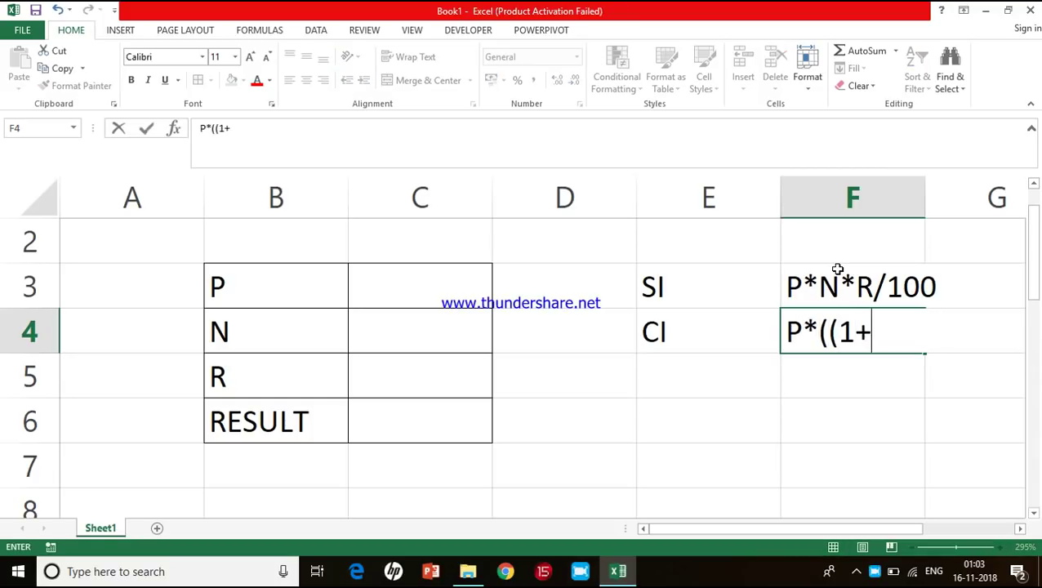
text(R/10)
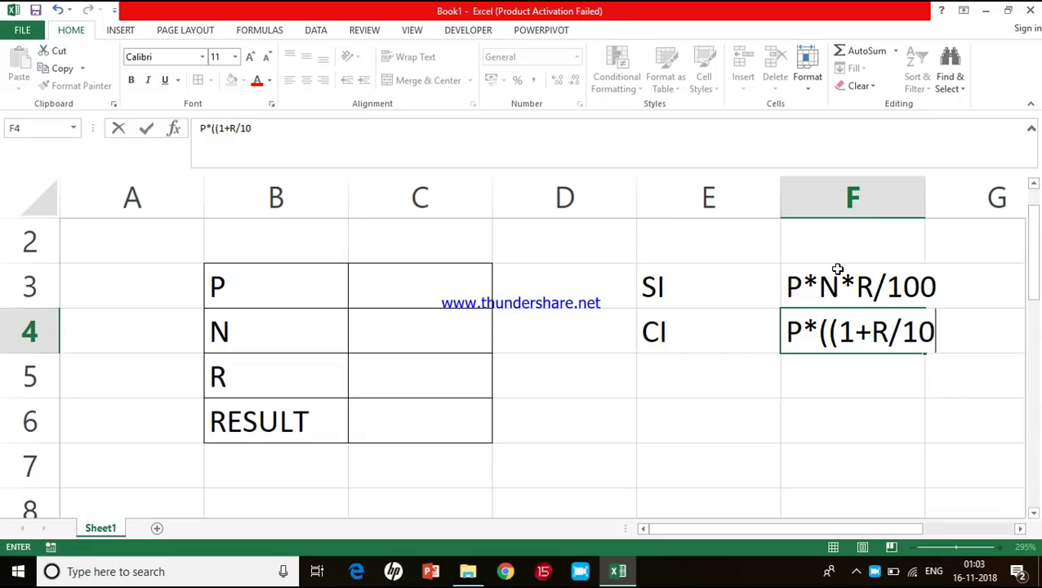
text(0))
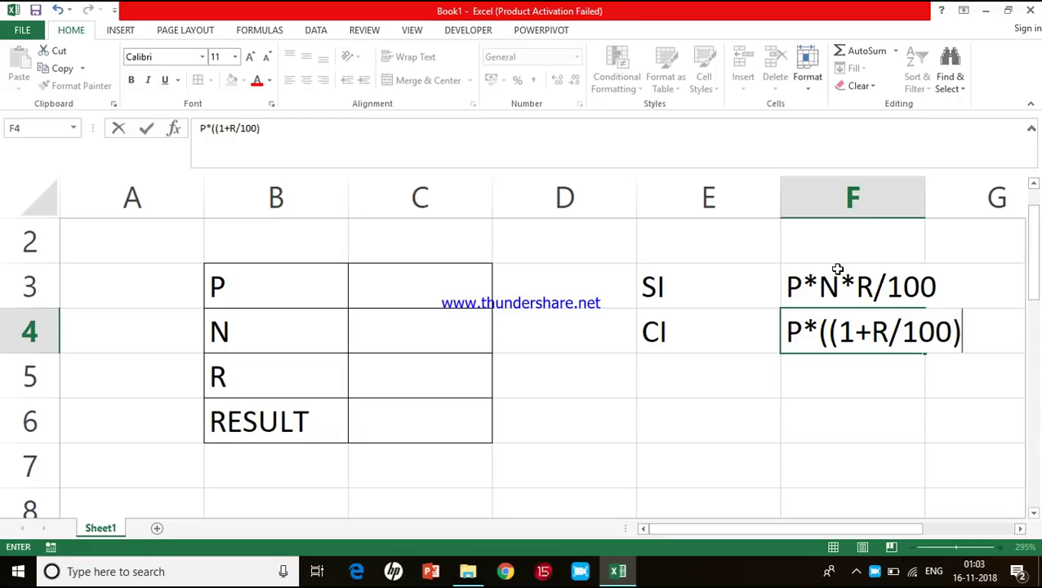
text(^N-)
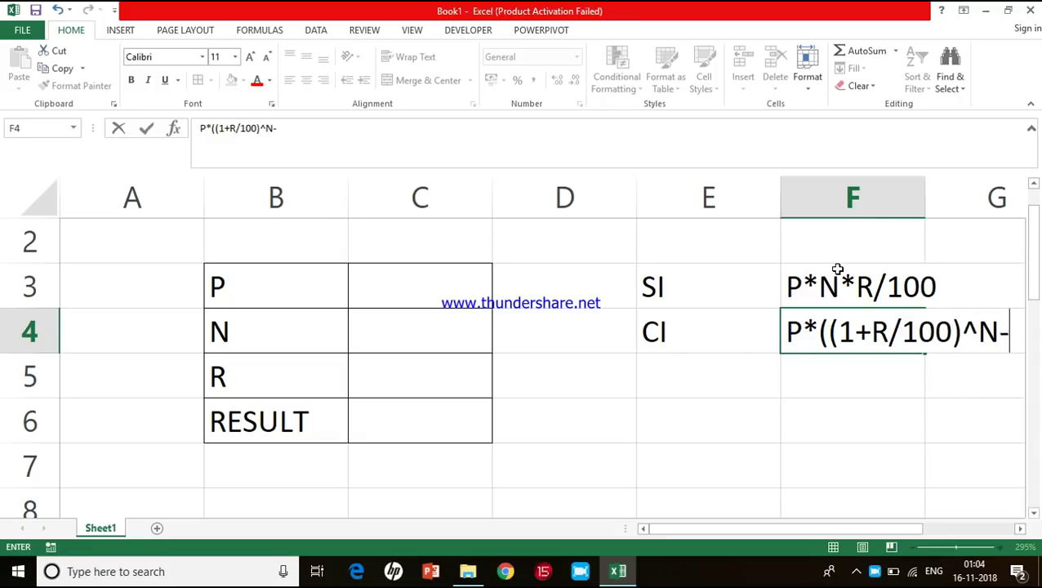
text(1))
key(Return)
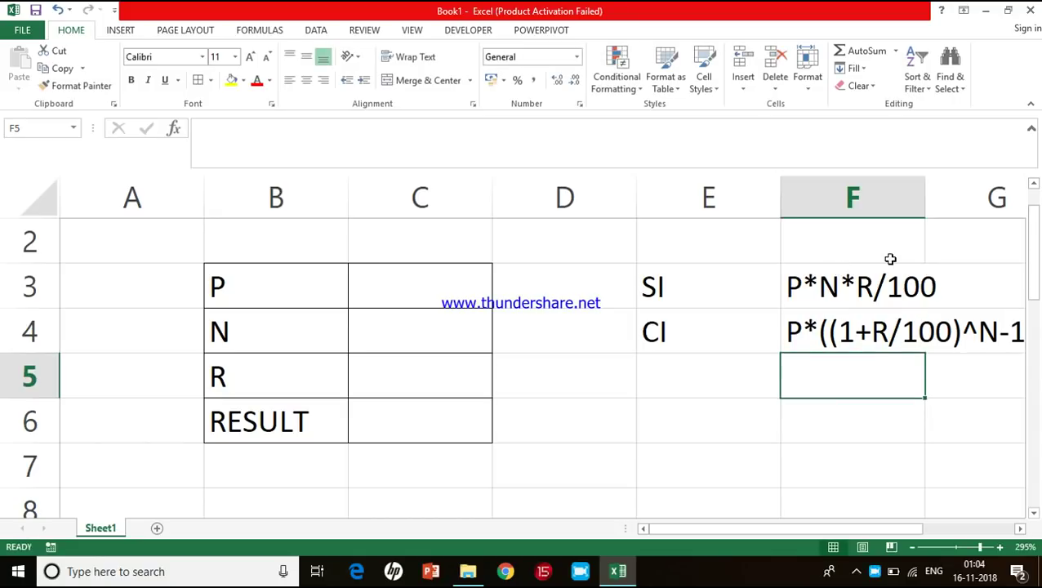
drag(781, 199, 705, 199)
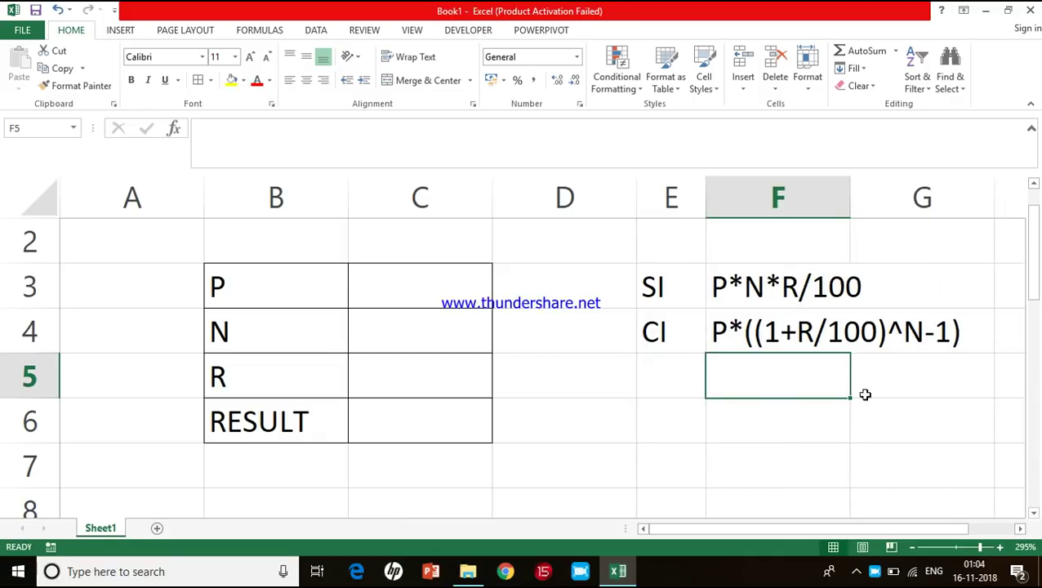
Step: With C6 selected, start recording a macro named SI stored in This Workbook
click(378, 413)
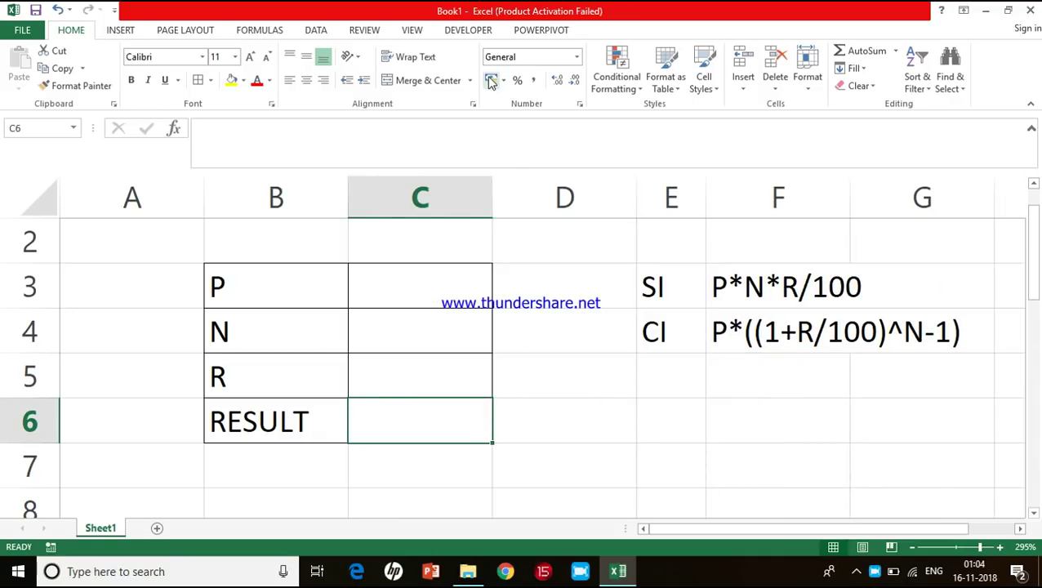
click(413, 32)
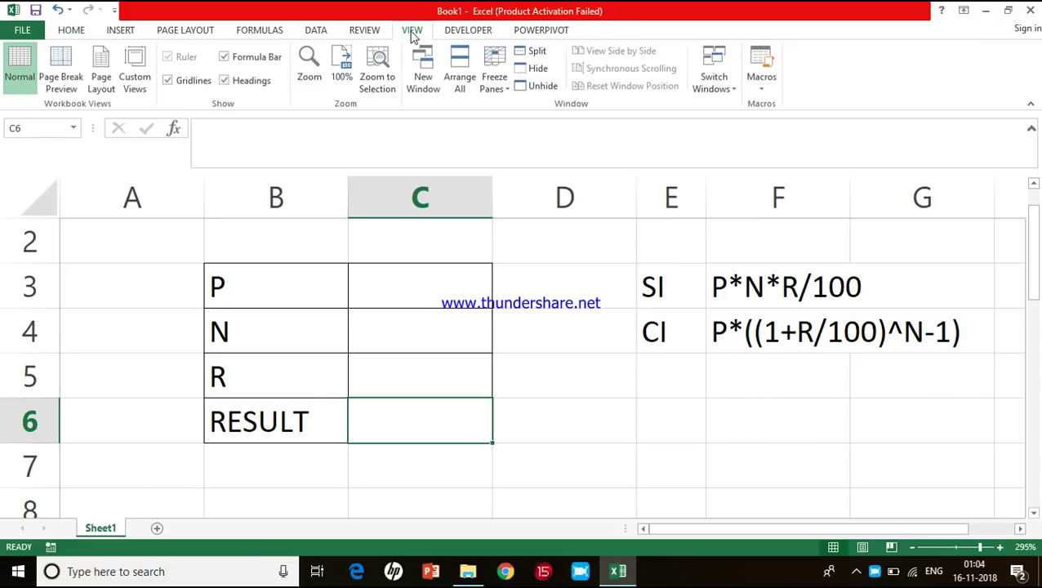
click(761, 82)
click(771, 144)
click(768, 89)
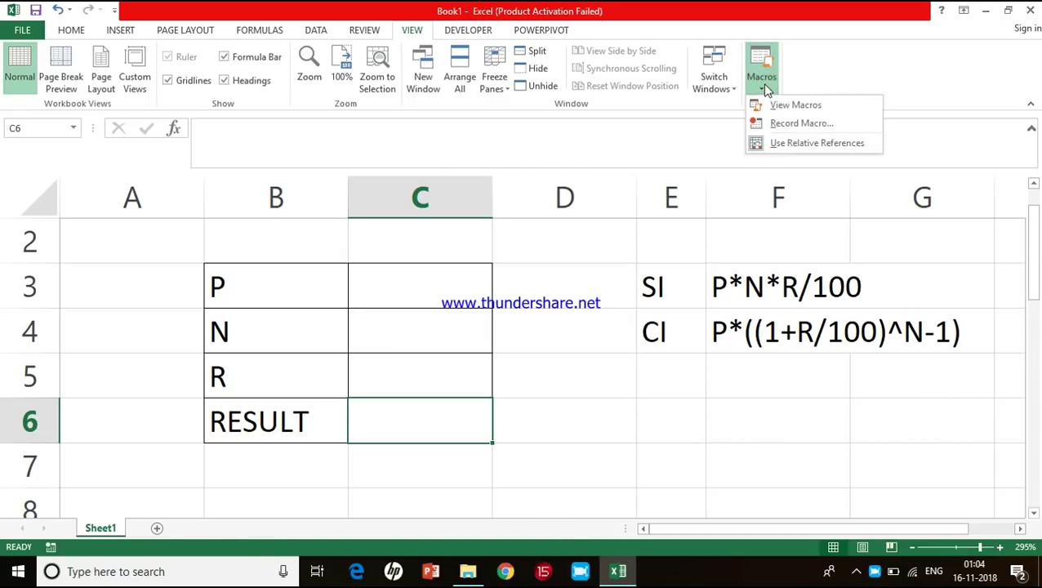
click(784, 124)
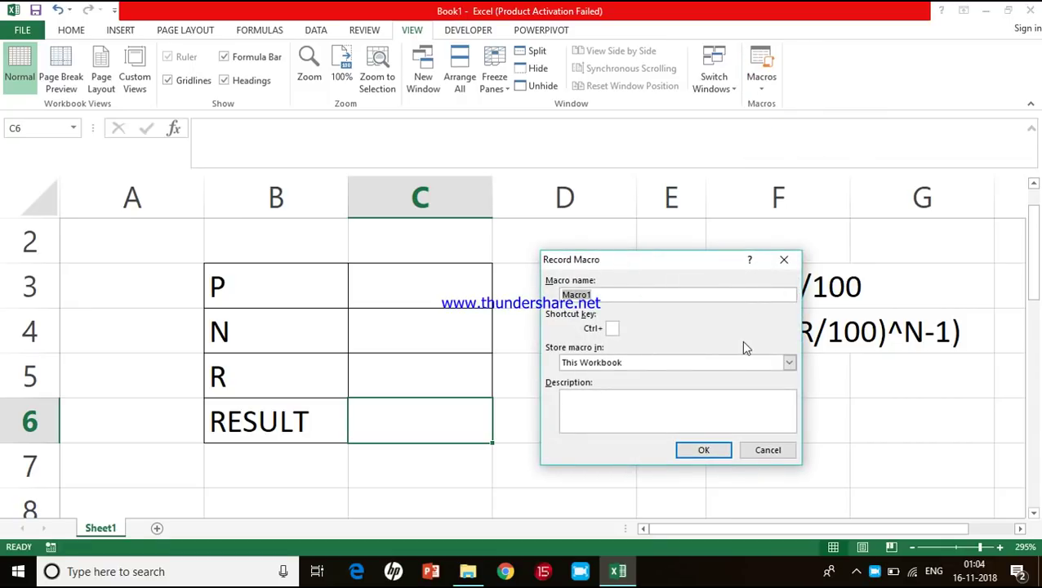
text(SI)
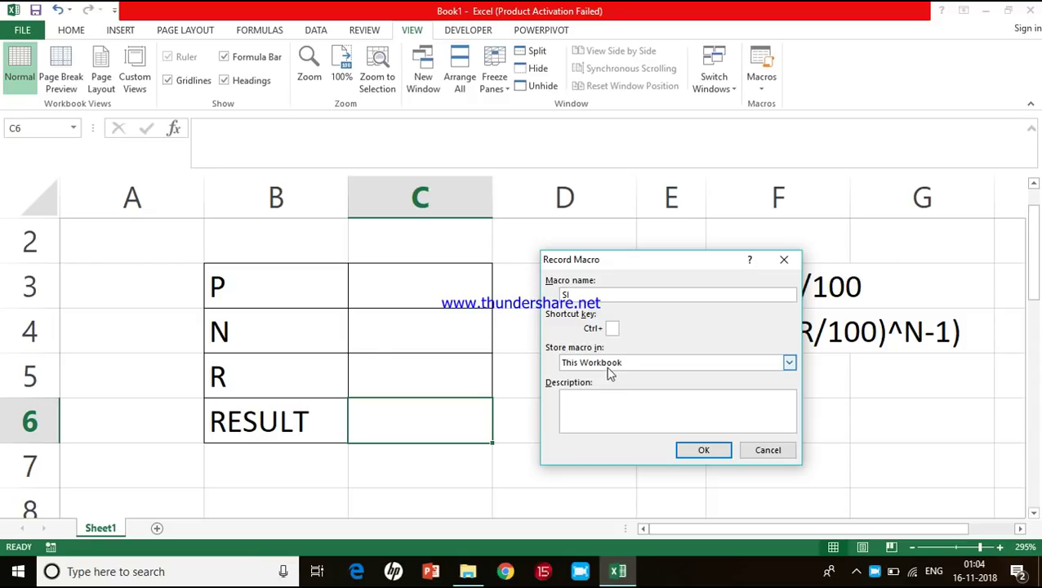
click(616, 328)
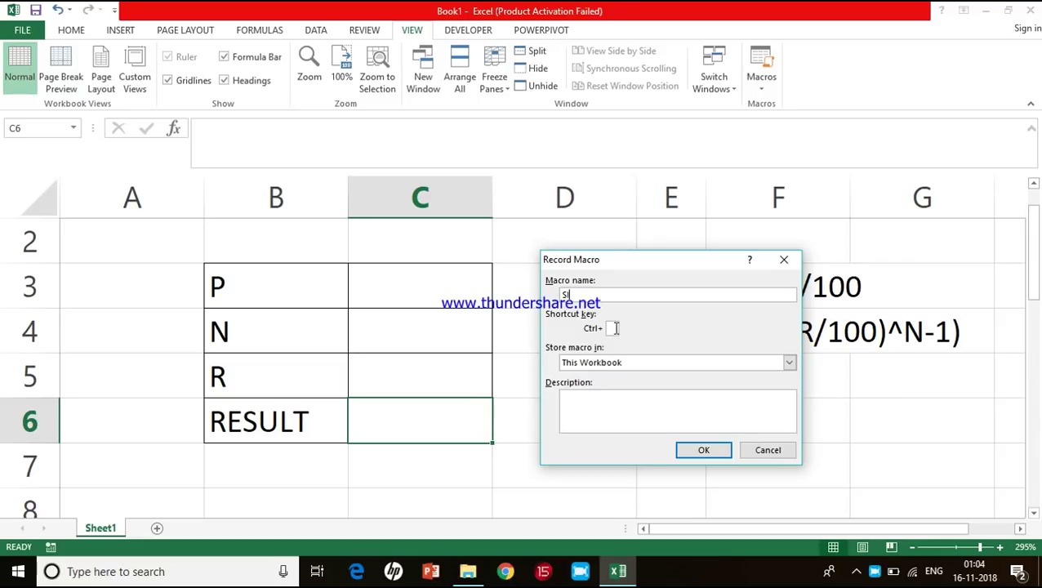
click(704, 453)
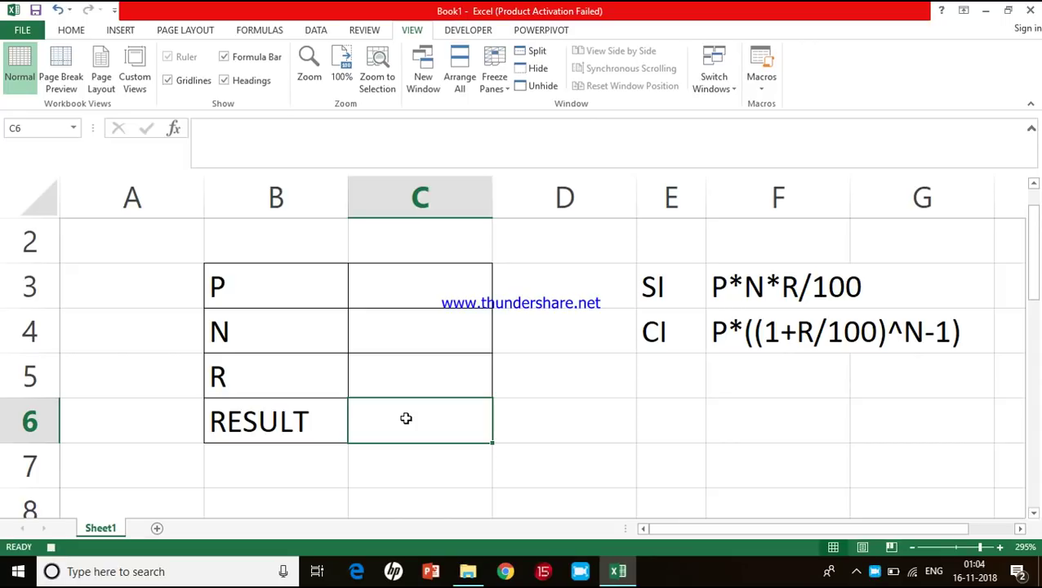
Step: Enter =C3*C4*C5/100 in C6 by referencing the P, N and R cells
text(=)
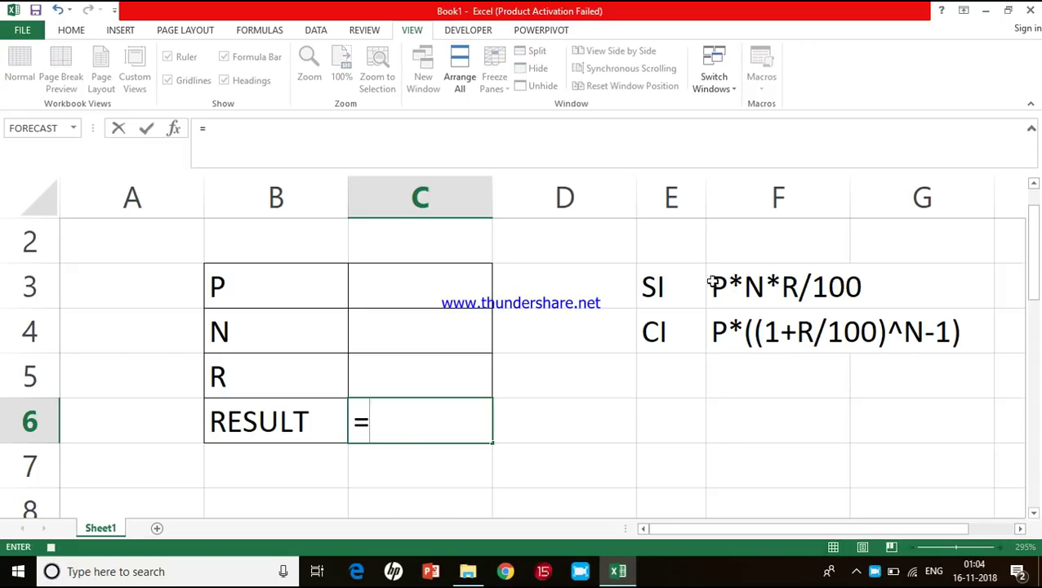
click(449, 286)
text(*)
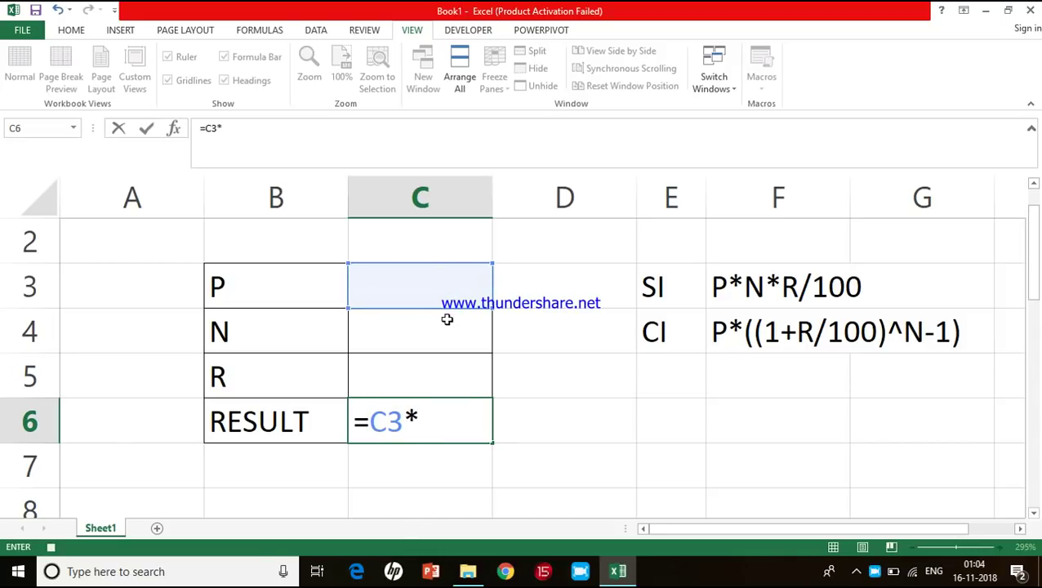
click(446, 322)
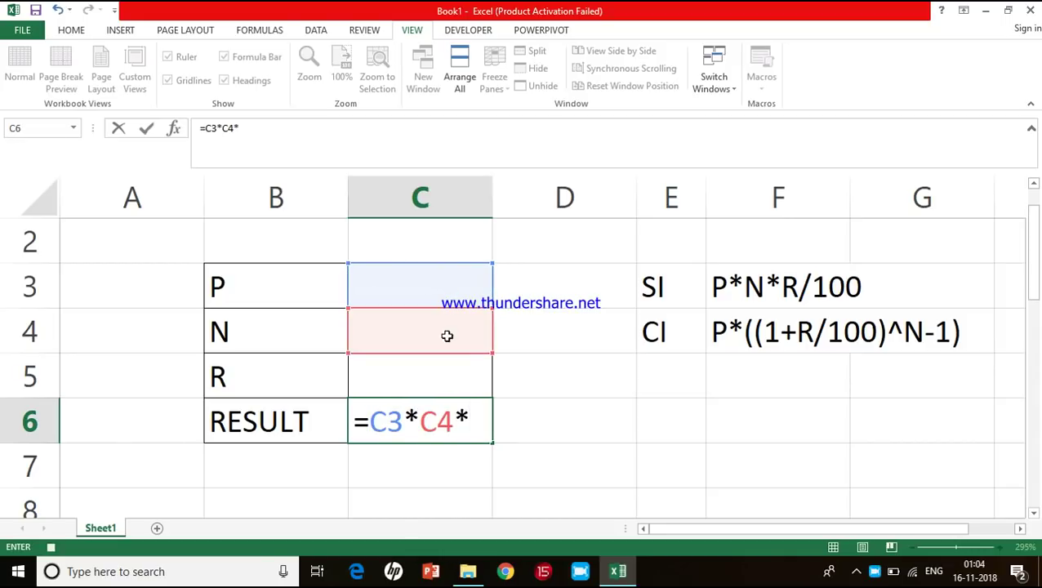
click(447, 373)
text(/100)
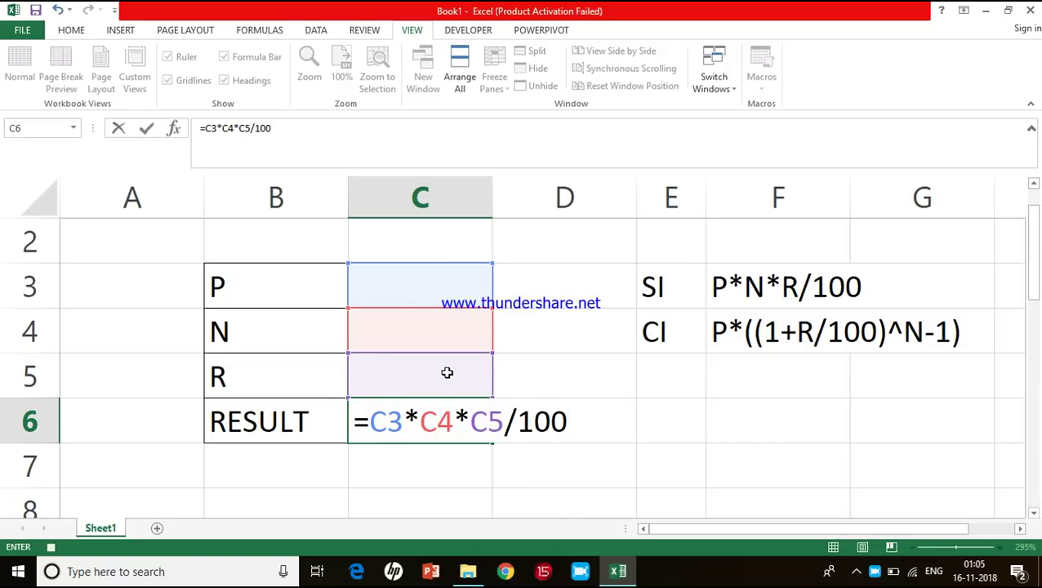
key(Return)
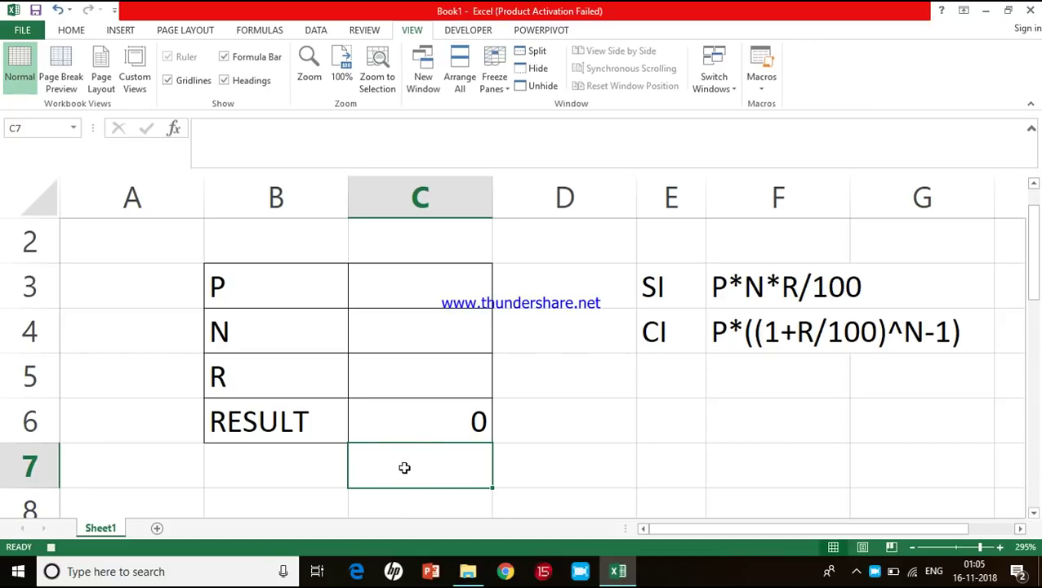
Step: Stop the SI macro recording and clear the formula from C6
click(430, 417)
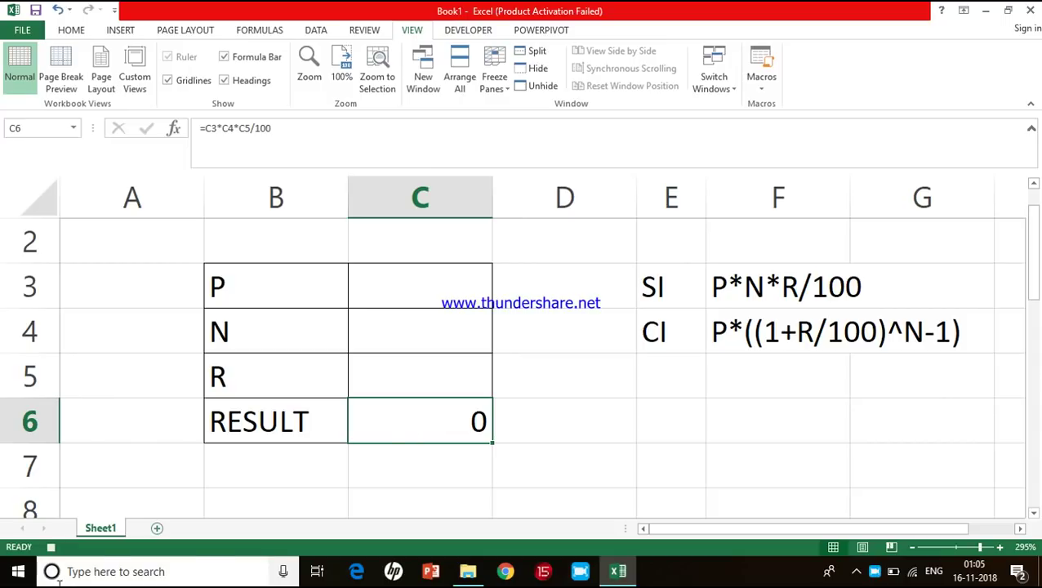
click(50, 549)
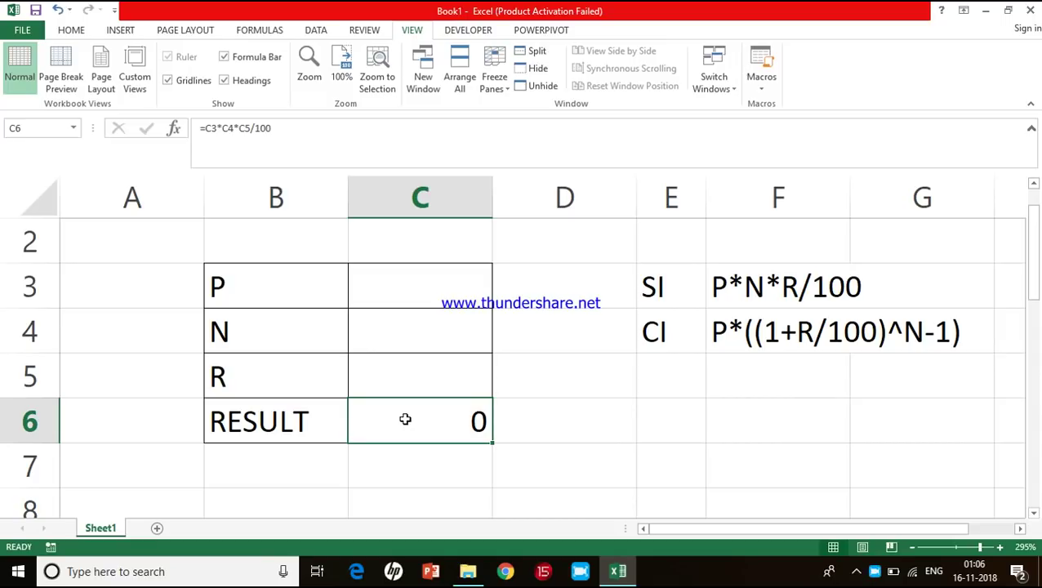
key(Delete)
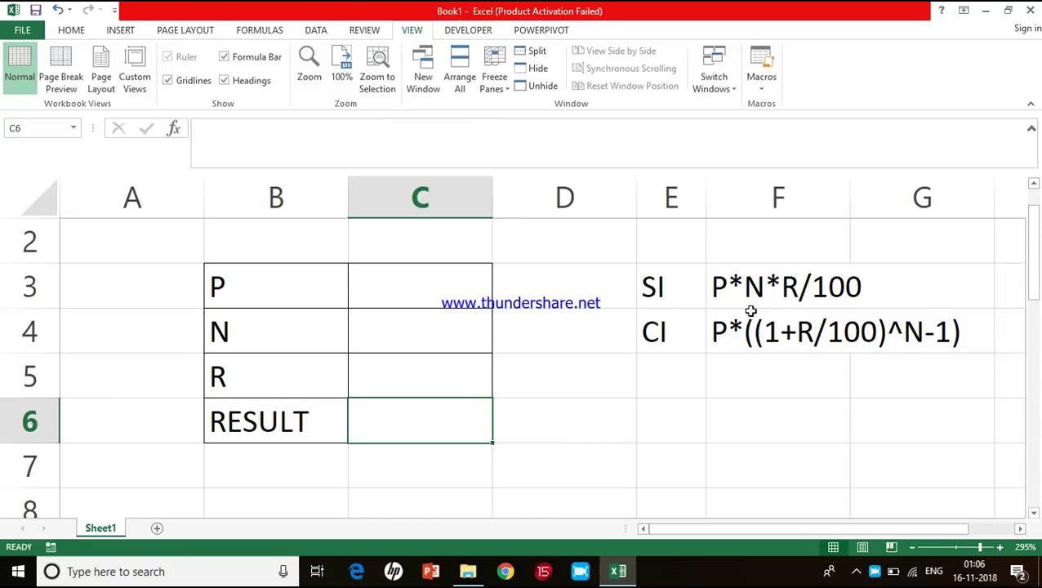
click(768, 91)
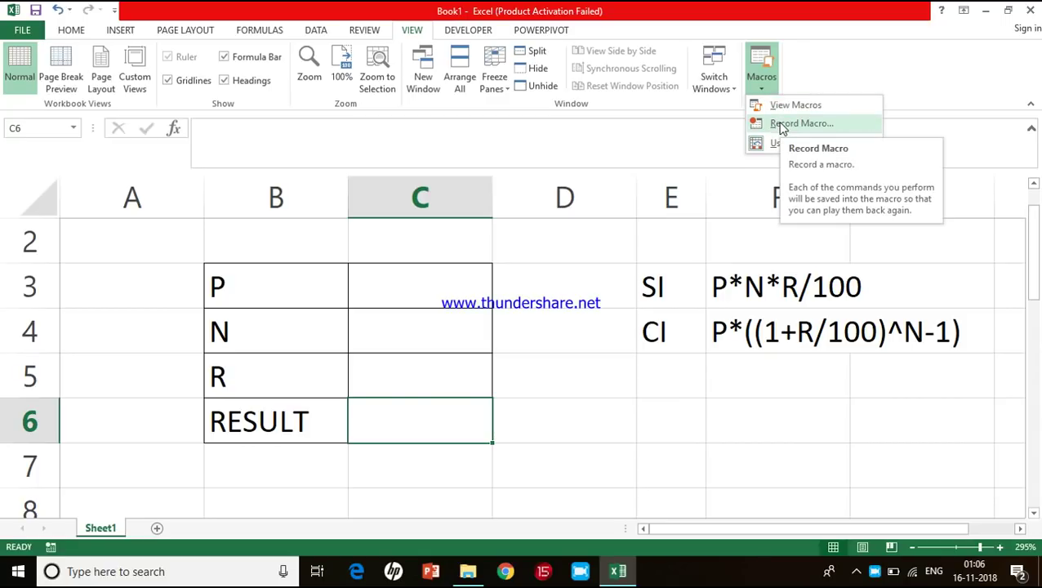
Step: Begin recording a second macro named CI in This Workbook
click(782, 124)
text(c)
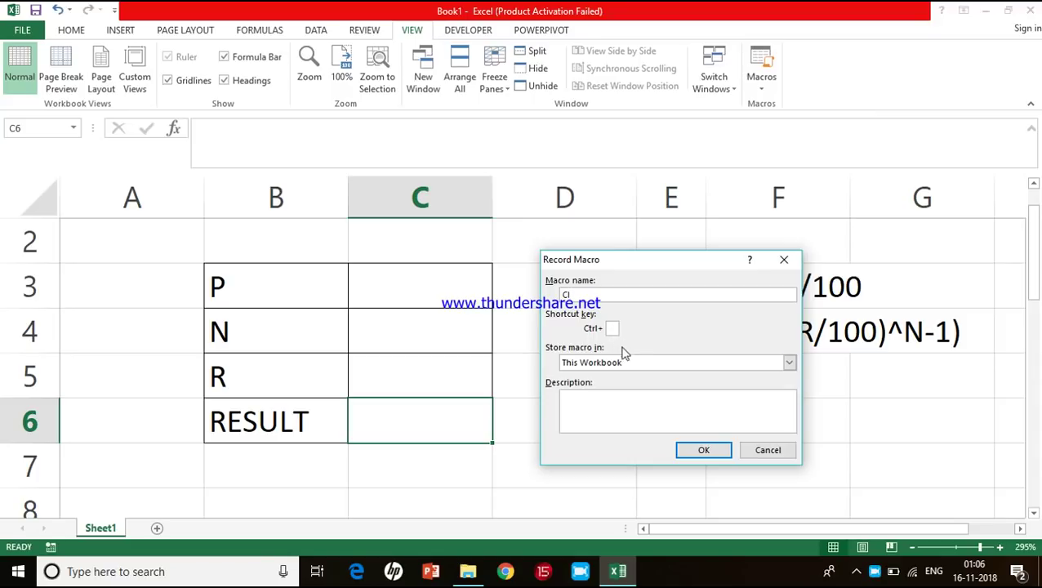
click(702, 451)
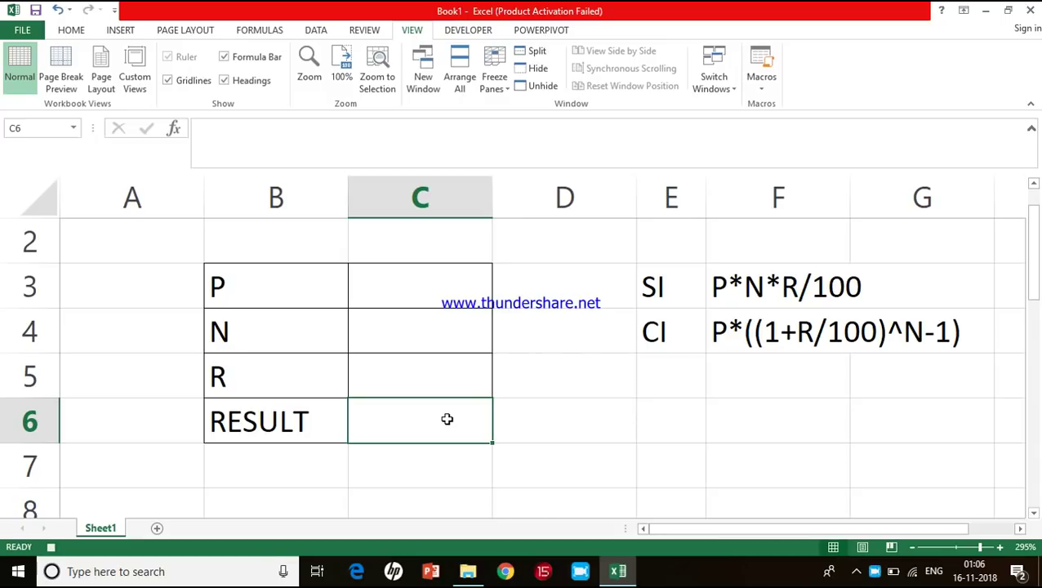
Step: Enter =C3*((1+C5/100)^C4-1) in C6 by referencing the P, R and N cells
text(=)
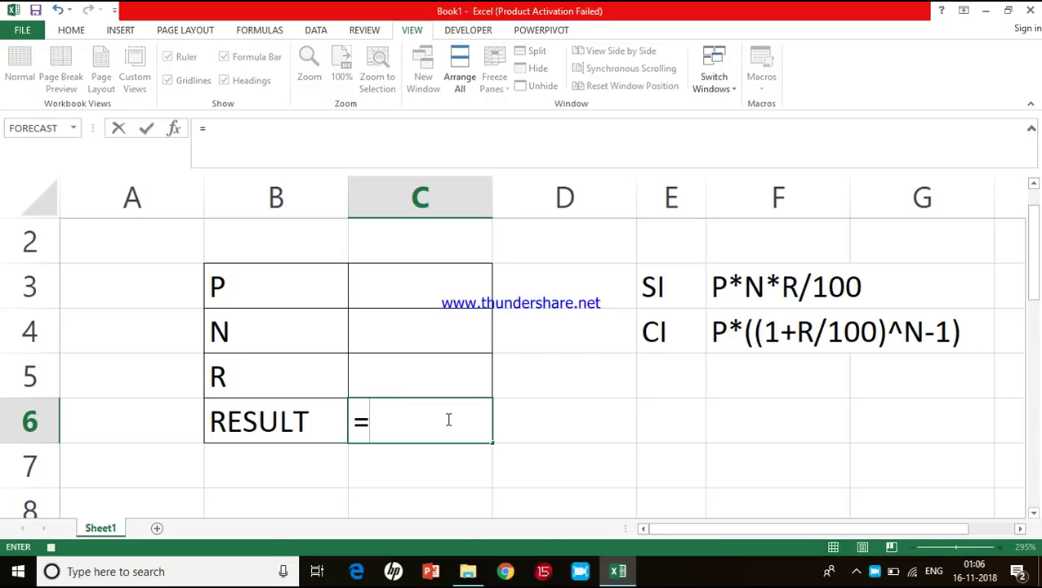
click(402, 273)
text(*)
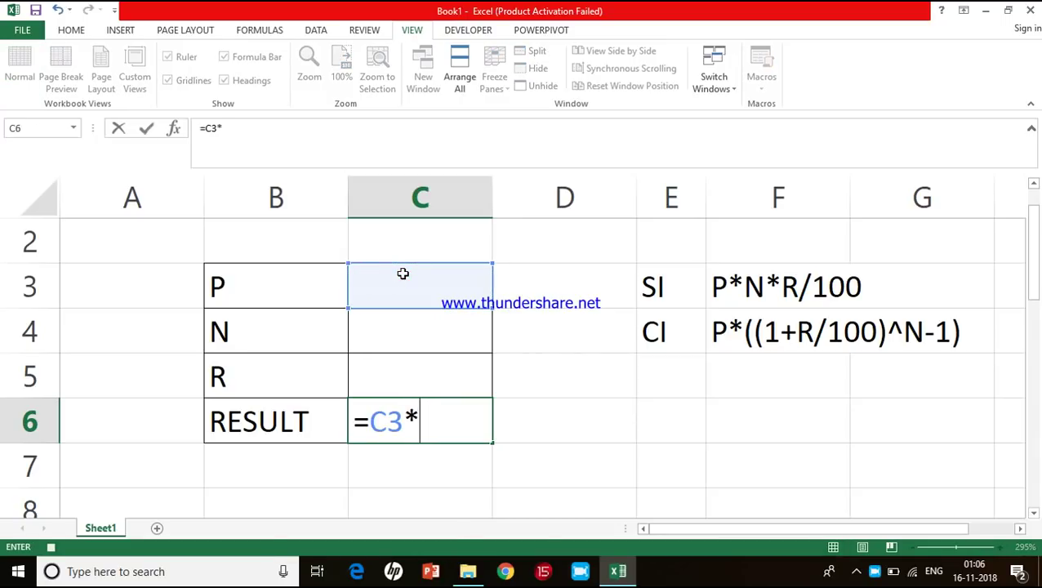
text(((1+)
click(397, 378)
text(/1)
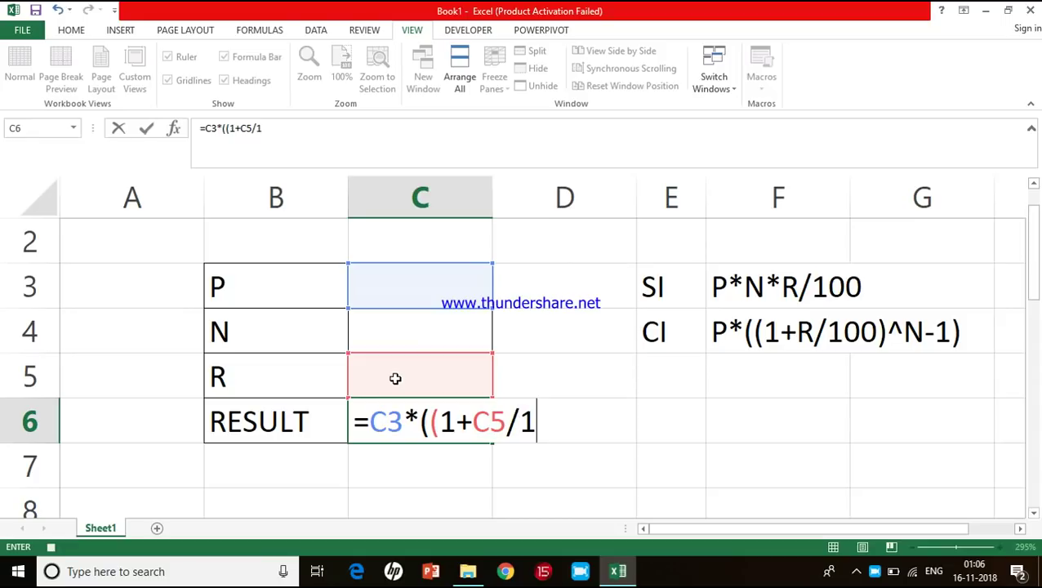
text(00))
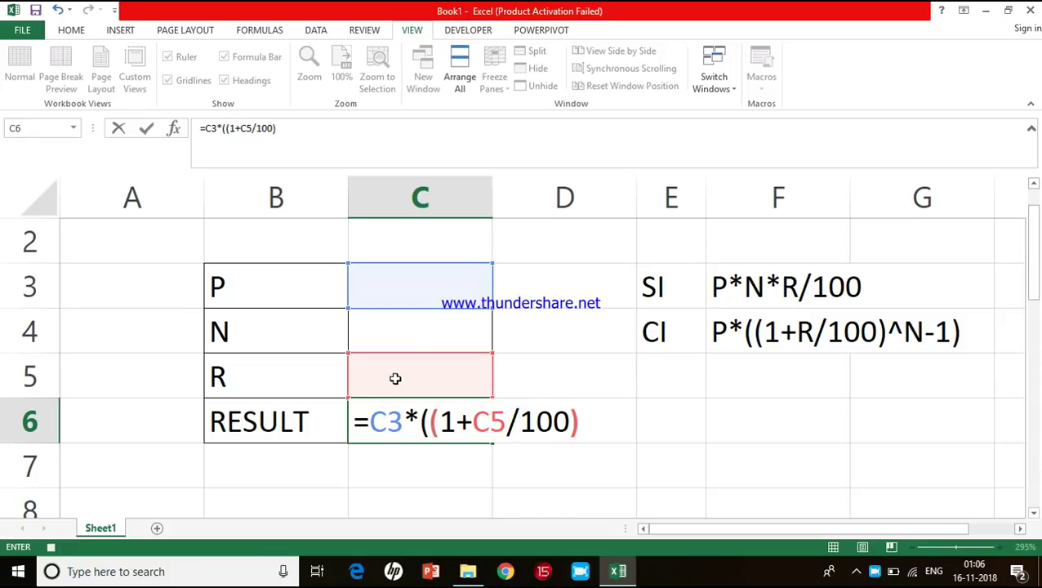
text(^)
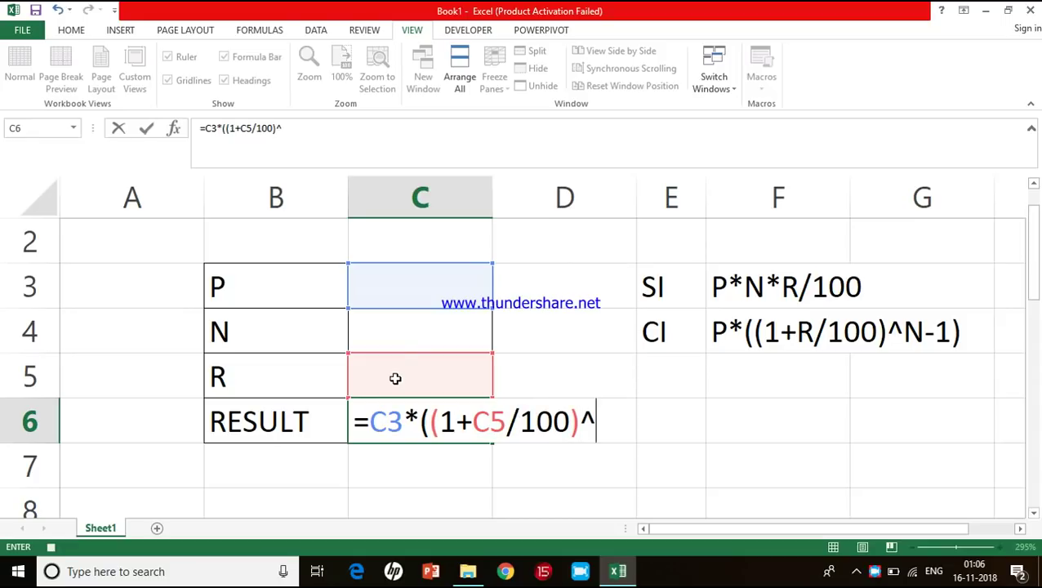
click(405, 330)
text(-1)
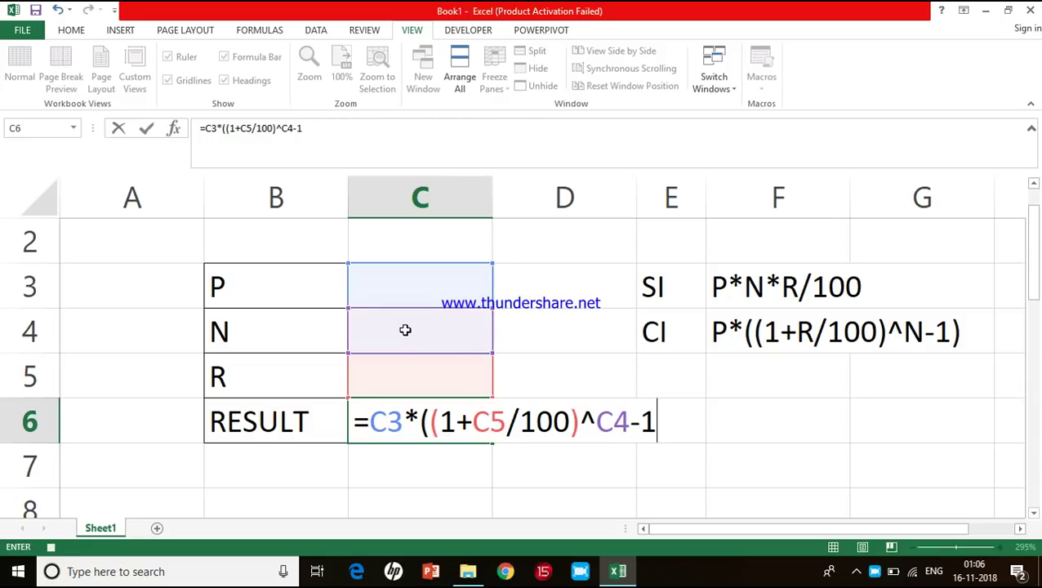
text())
key(Return)
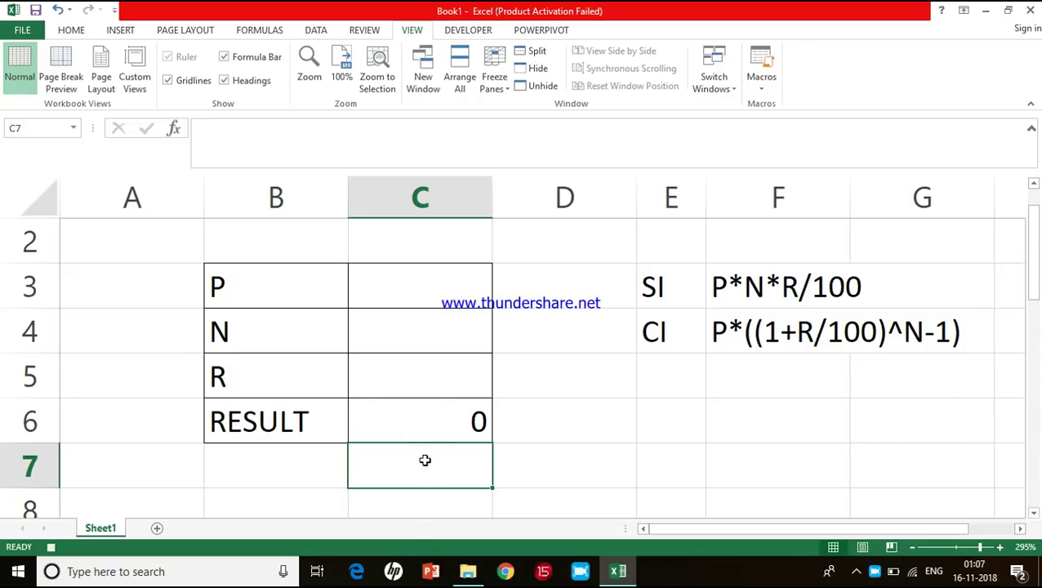
Step: Stop the CI macro recording and clear C6
click(393, 429)
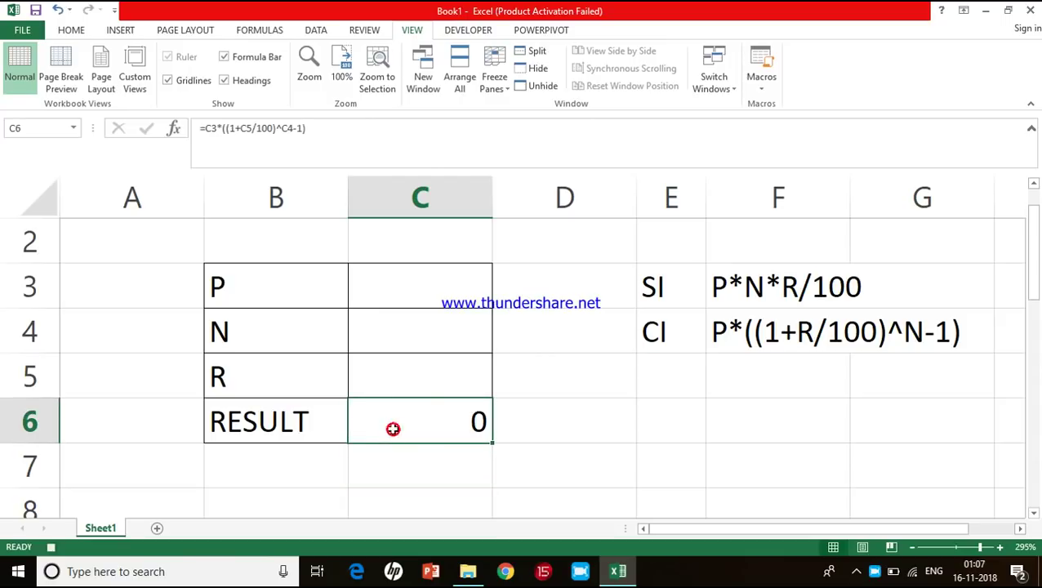
click(51, 546)
key(Delete)
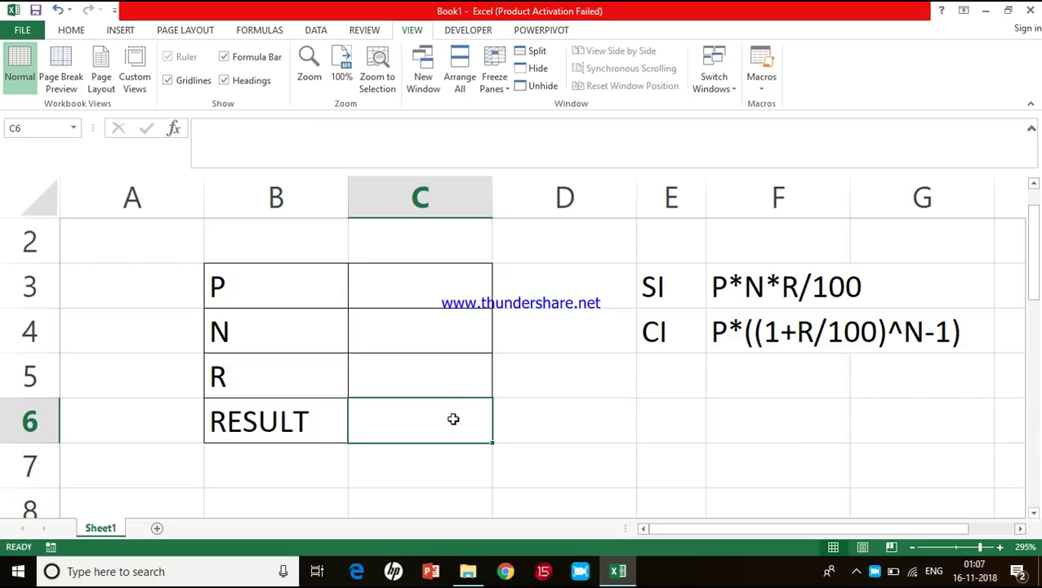
Step: Enter test values 1000, 2 and 10 for P, N and R in C3:C5
click(439, 295)
text(1000)
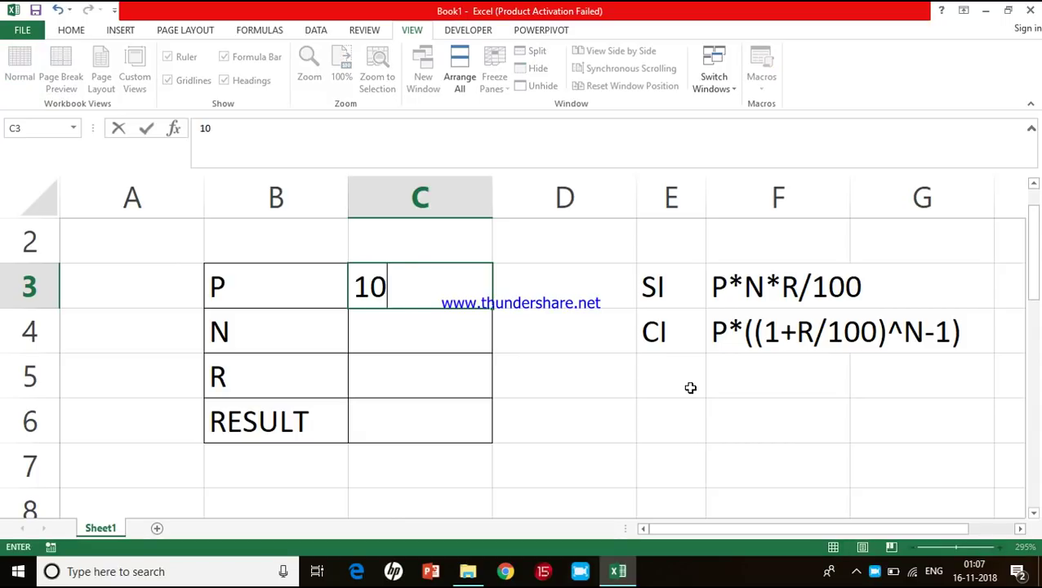
key(Return)
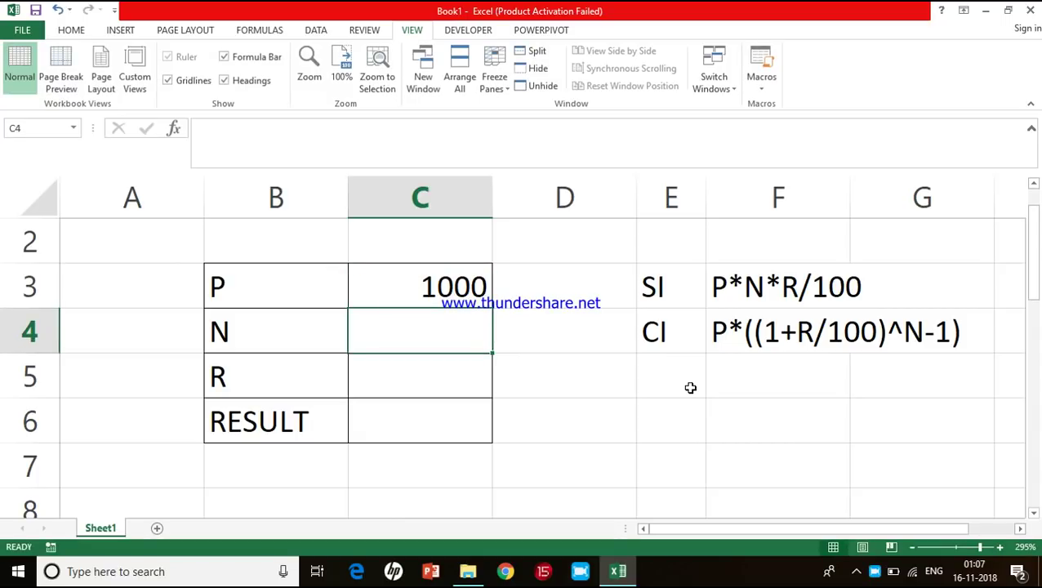
text(2)
key(Return)
text(10)
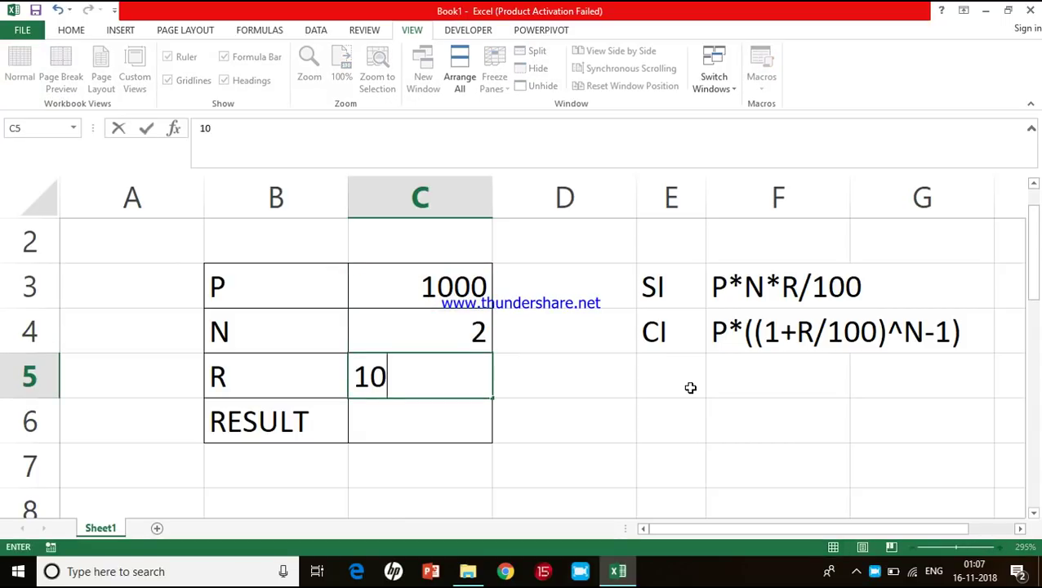
key(Return)
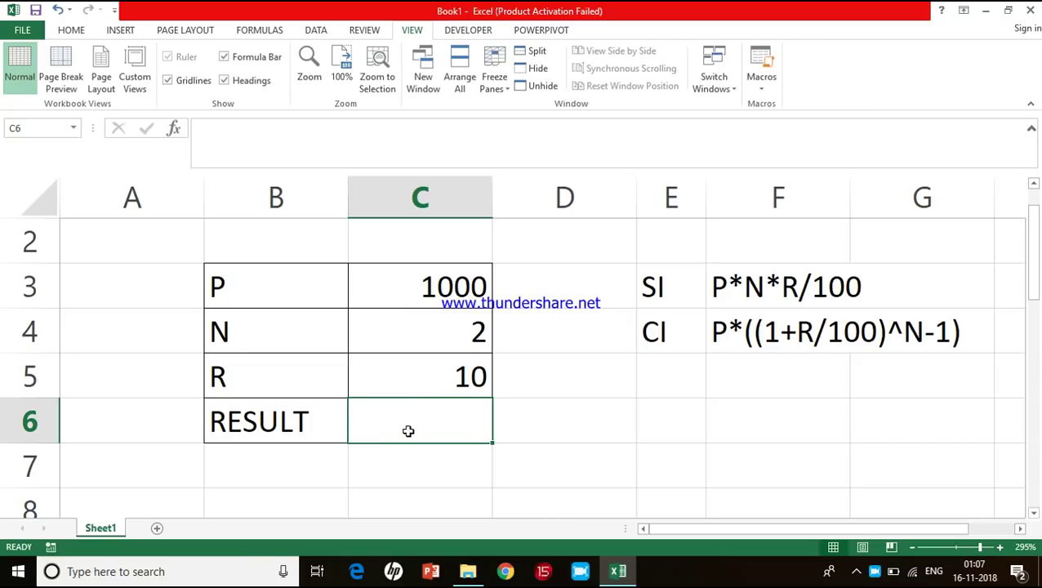
Step: Run the SI macro, giving a simple interest of 200
click(763, 99)
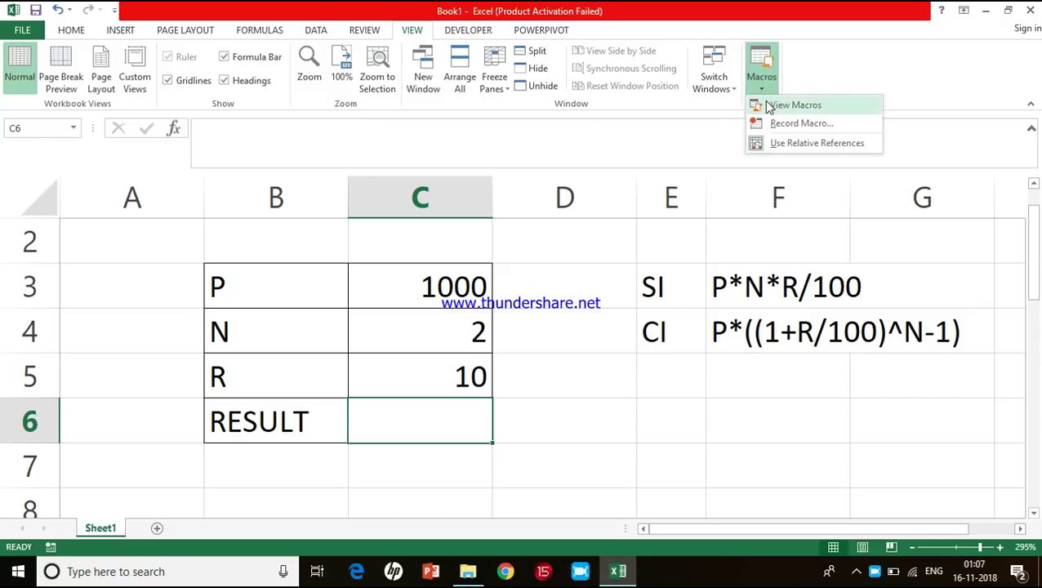
click(768, 104)
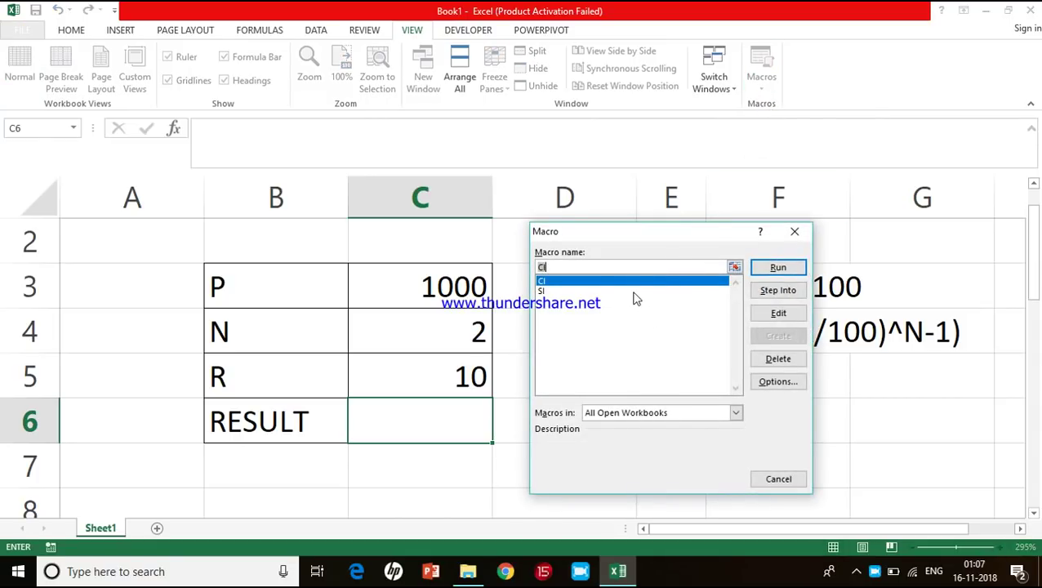
click(636, 294)
click(776, 268)
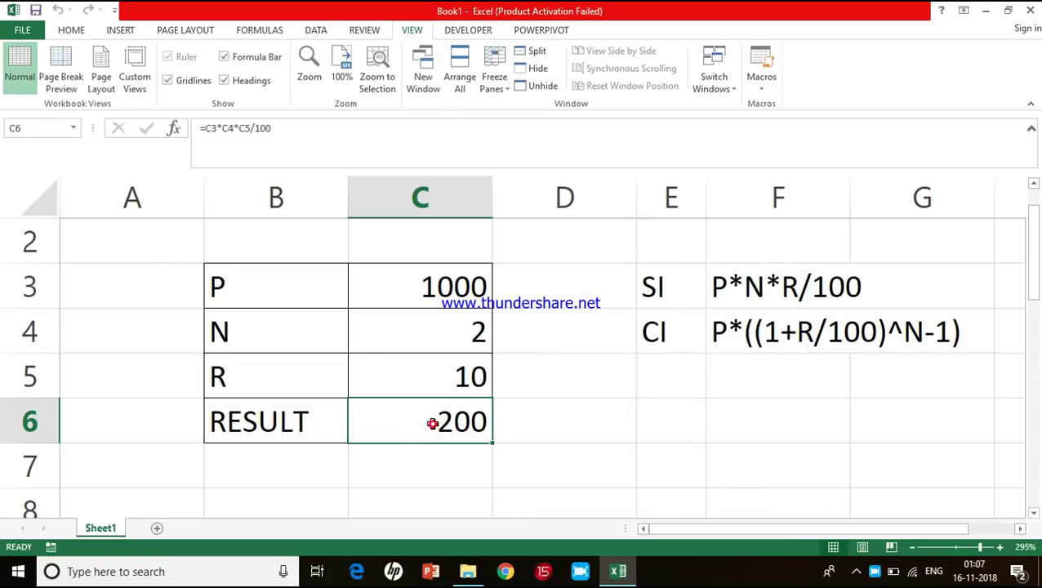
Step: Run the CI macro for a compound interest of 210, then clear C6
click(753, 89)
click(792, 105)
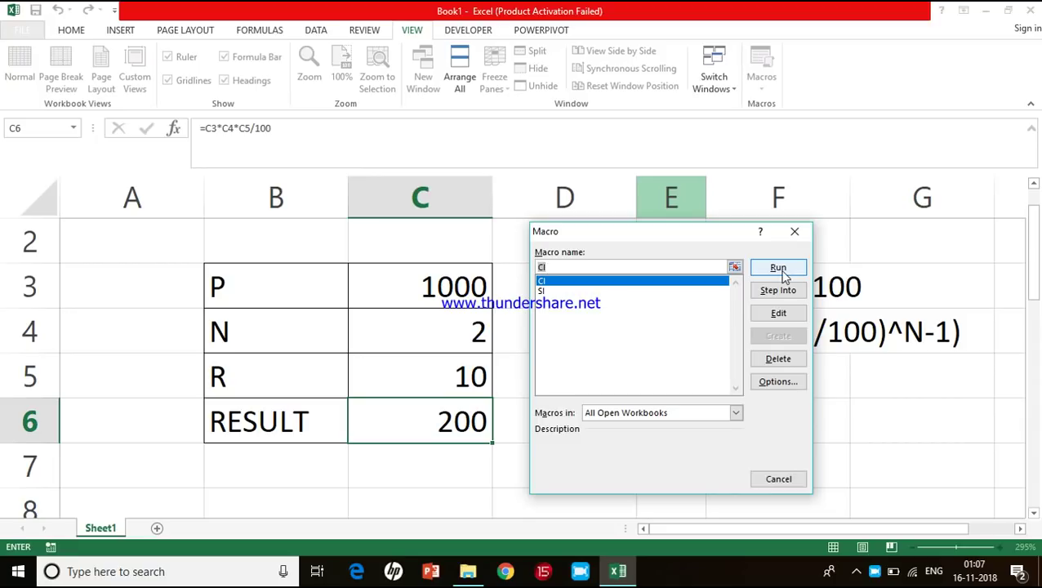
click(675, 284)
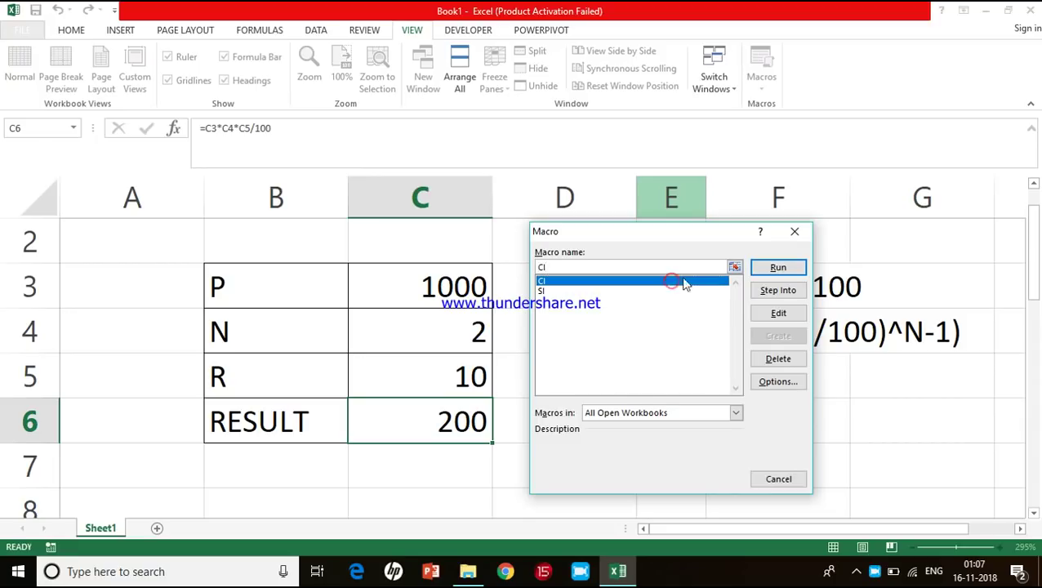
click(759, 270)
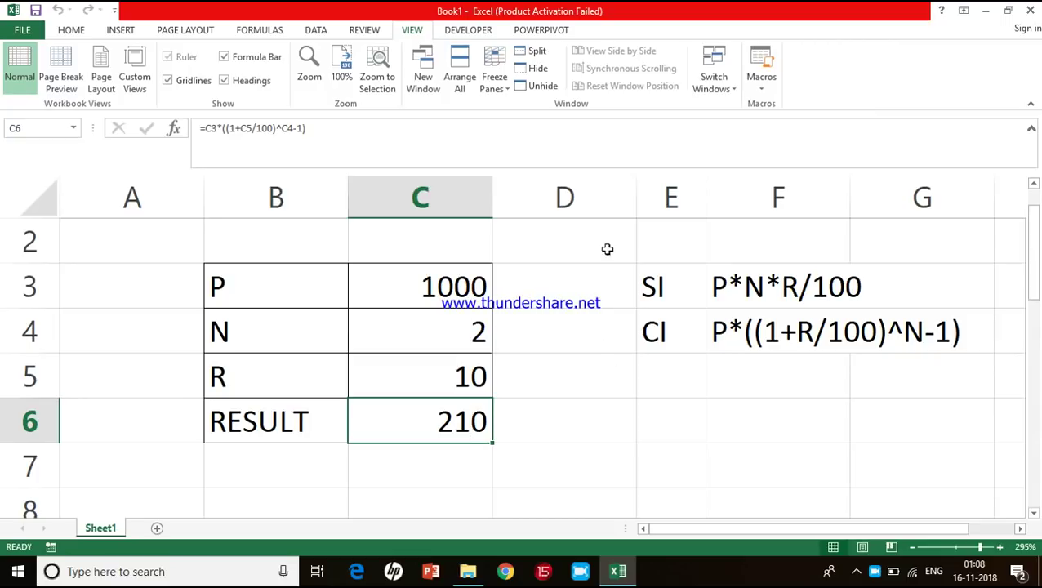
key(Delete)
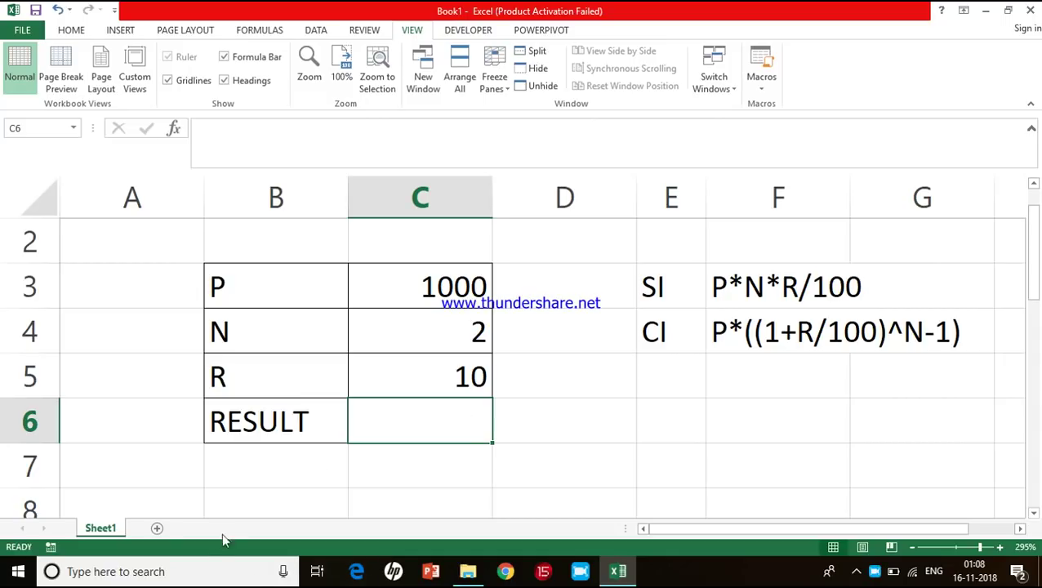
click(316, 464)
click(410, 467)
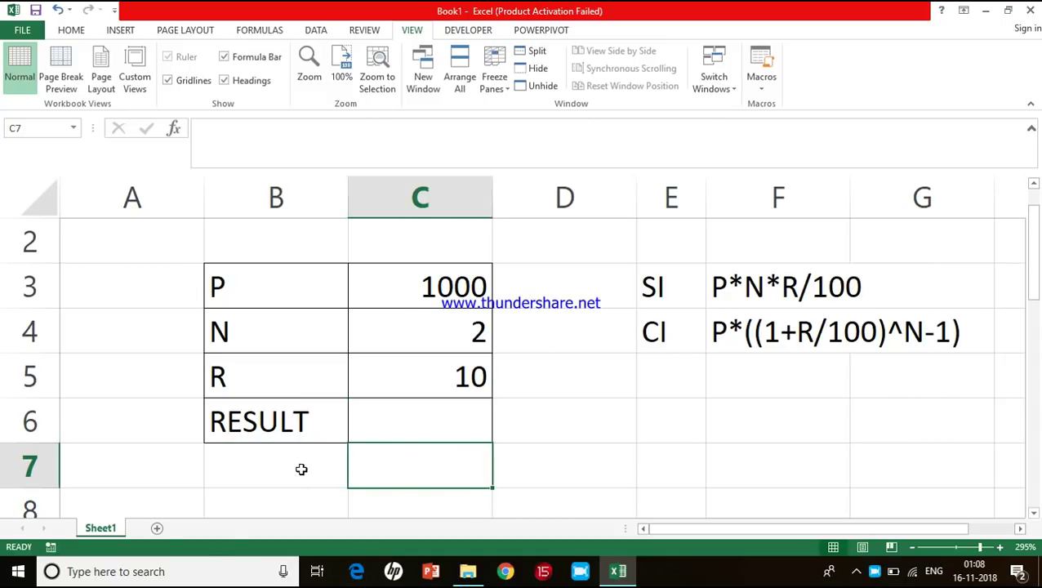
click(302, 467)
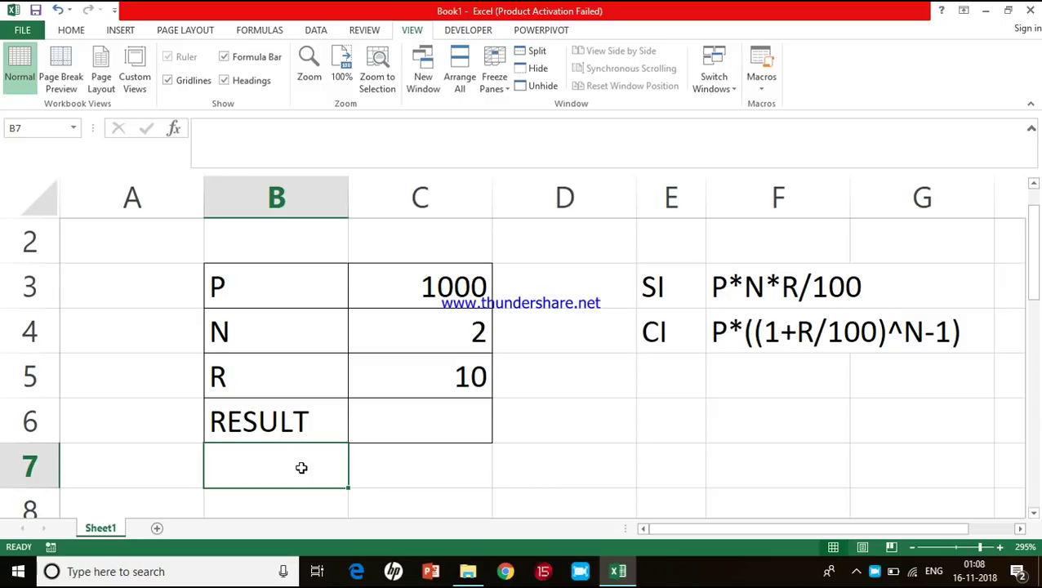
click(387, 459)
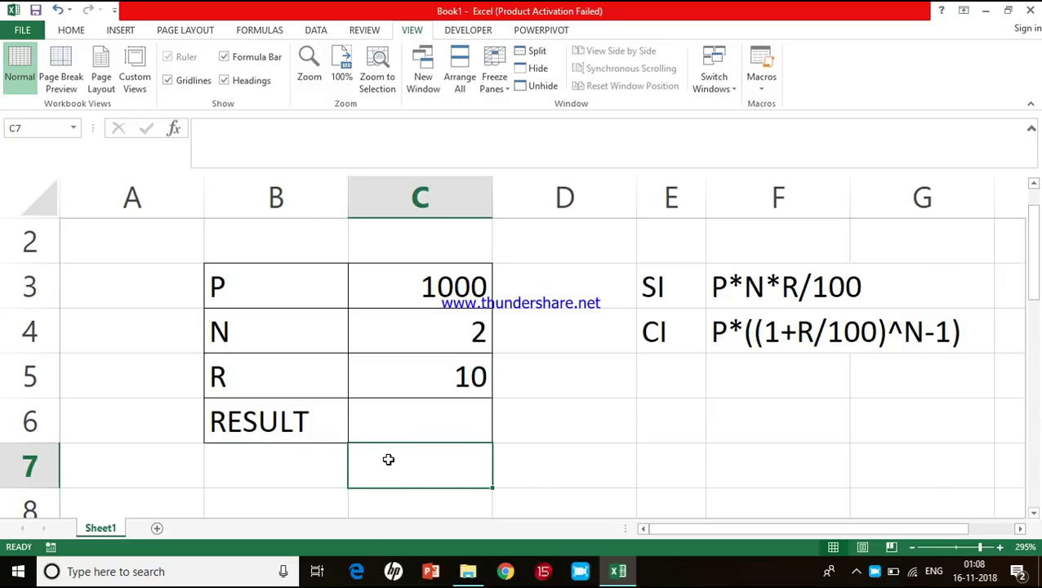
click(308, 458)
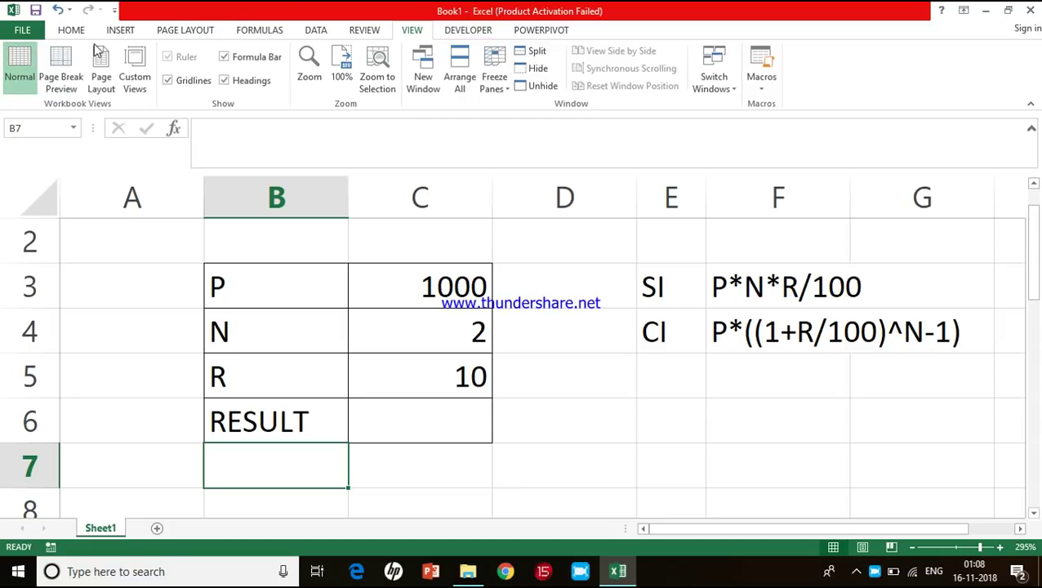
click(33, 36)
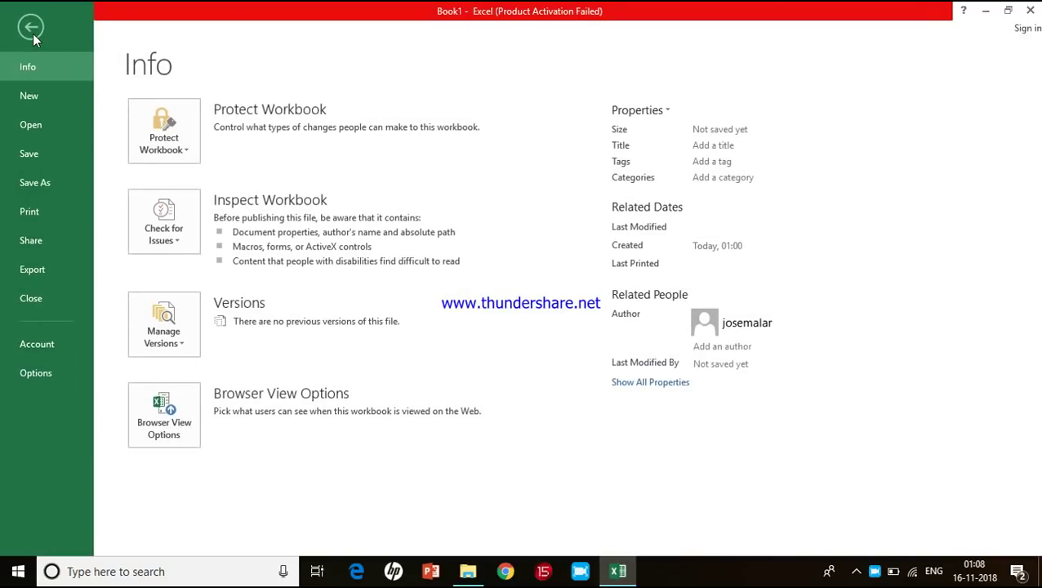
click(37, 373)
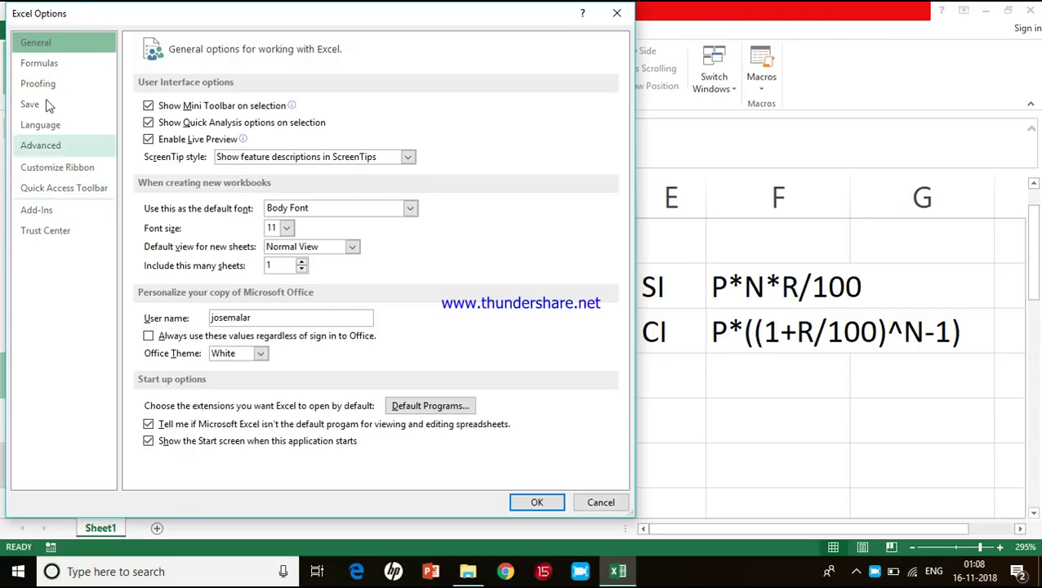
click(60, 167)
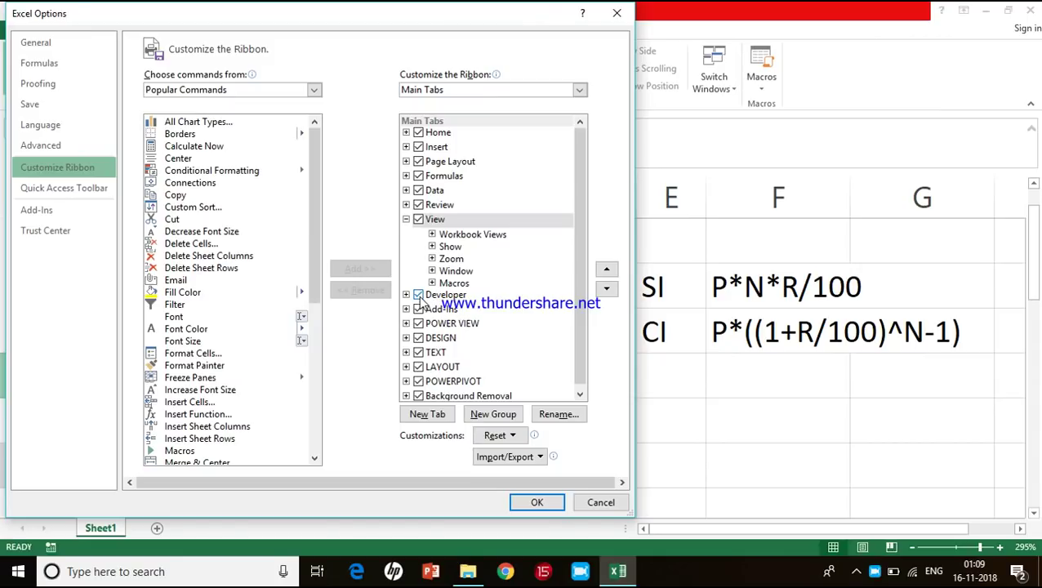
click(581, 506)
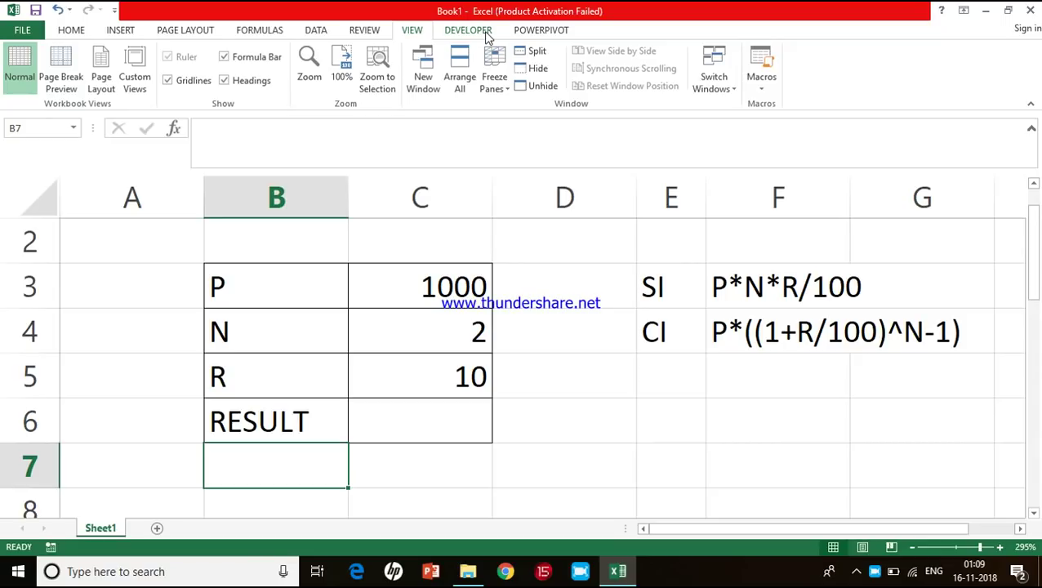
Step: Choose Button (Form Control) from the DEVELOPER tab's Insert list
click(468, 30)
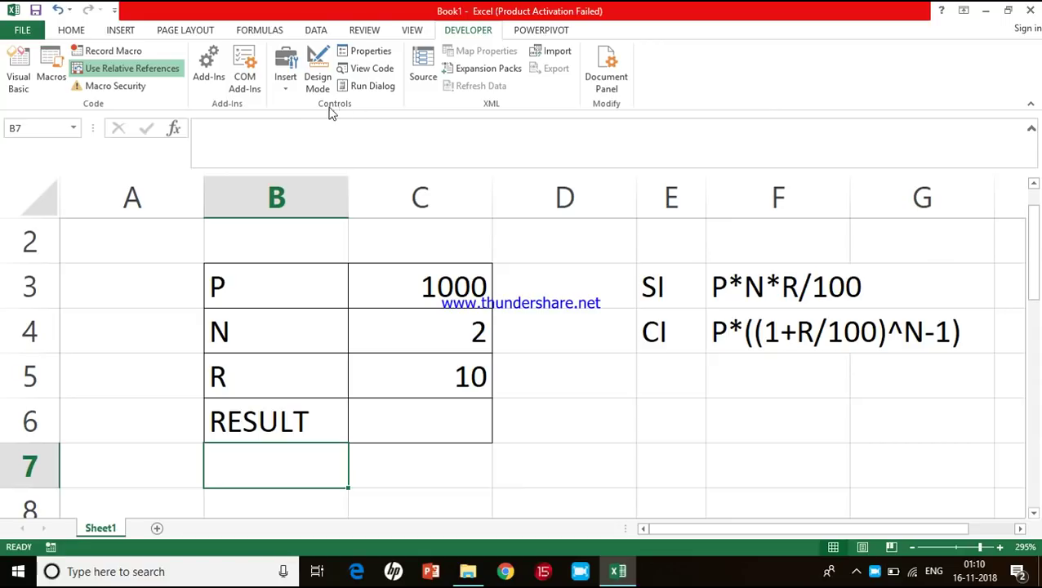
click(286, 92)
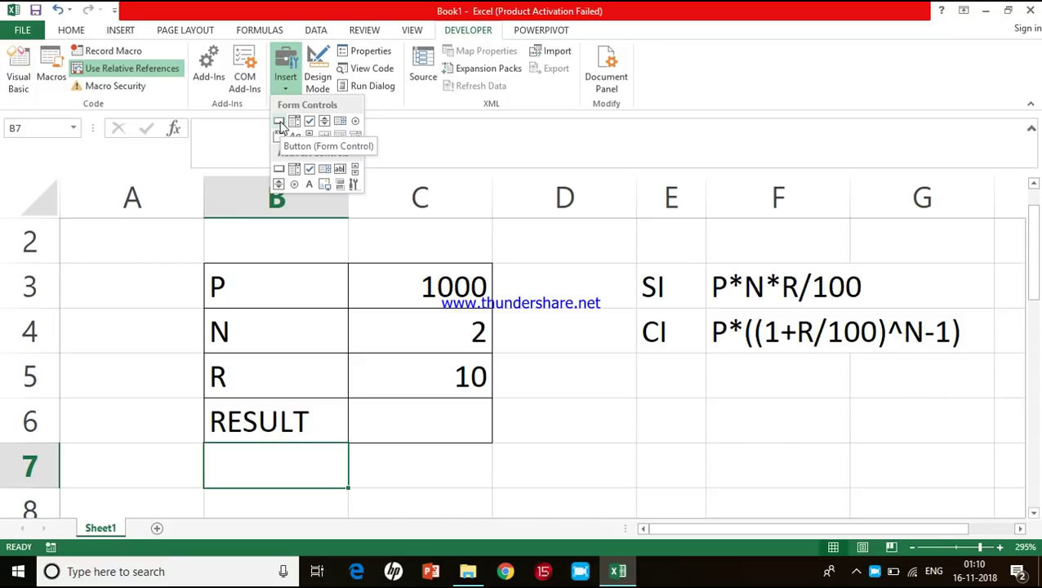
click(279, 124)
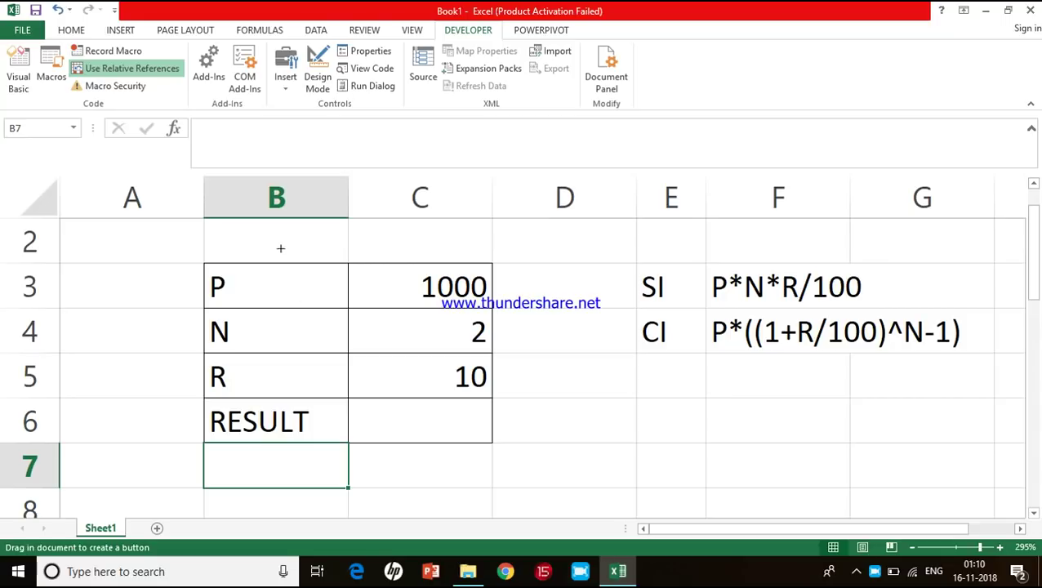
Step: Draw a form button over cell B7, which brings up Assign Macro listing the CI and SI macros
click(214, 450)
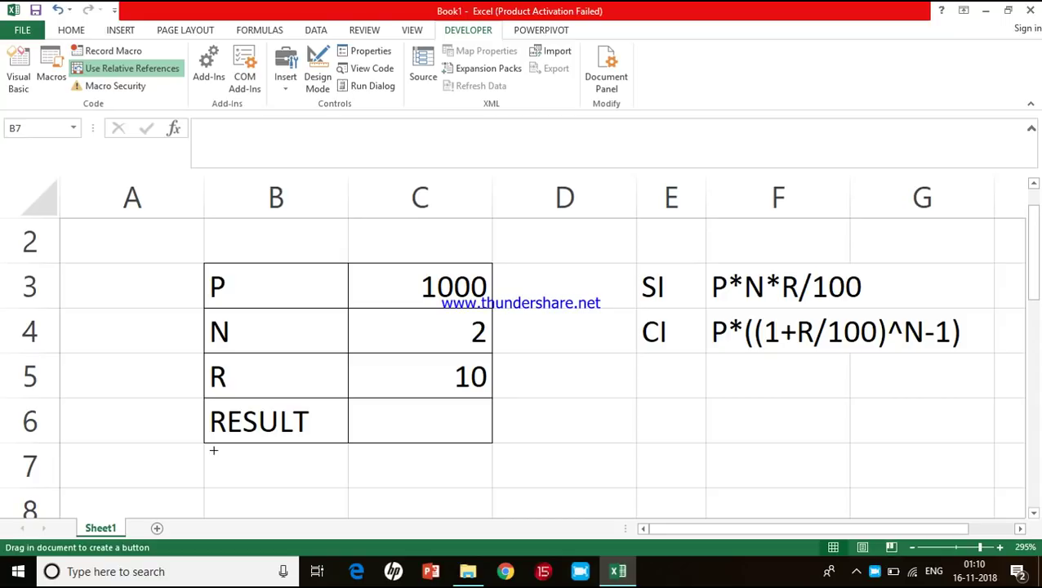
drag(213, 450, 286, 485)
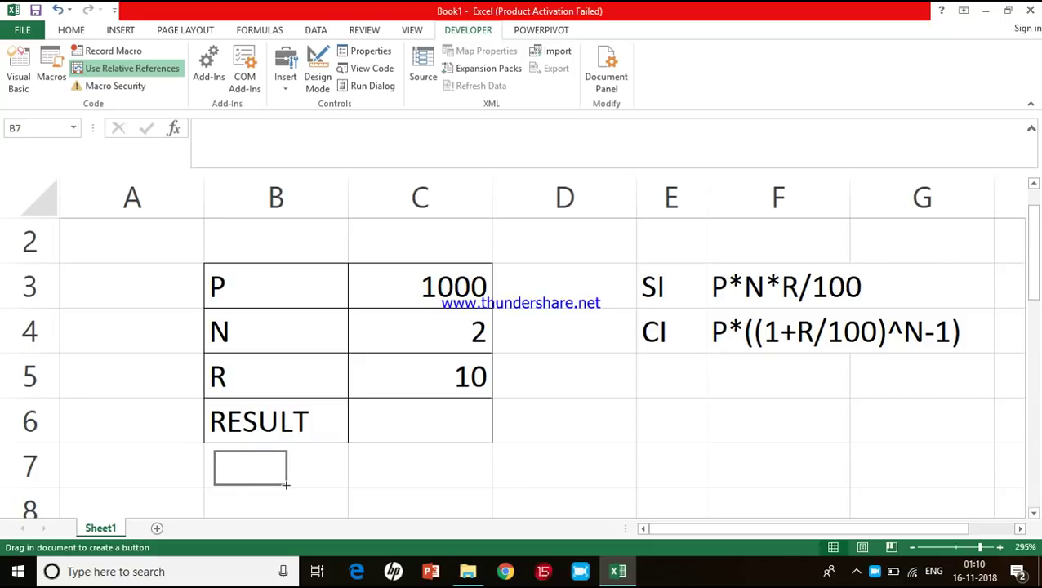
drag(286, 486, 286, 485)
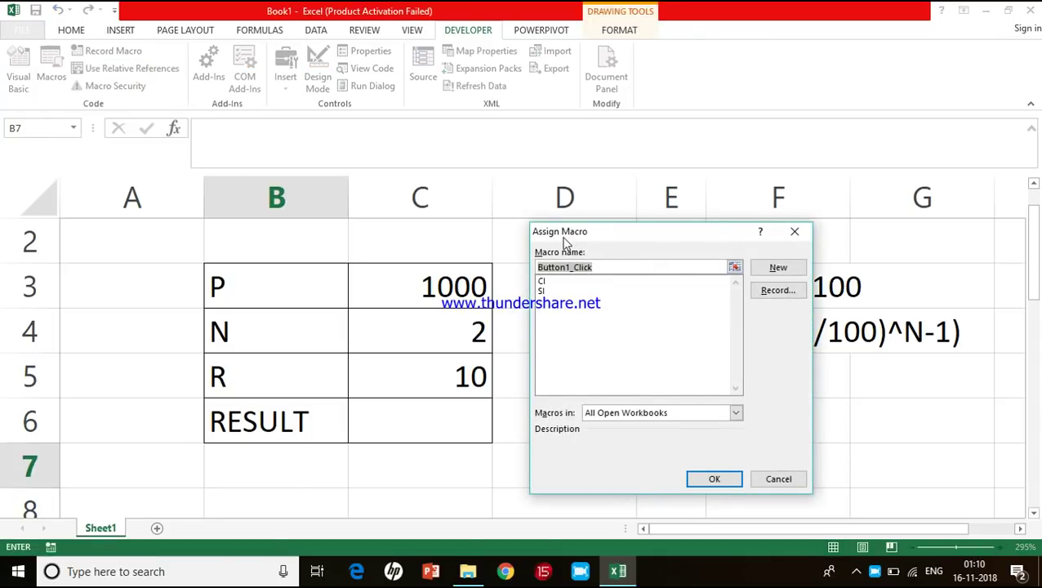
Step: Assign the SI macro to the new button in B7
click(541, 291)
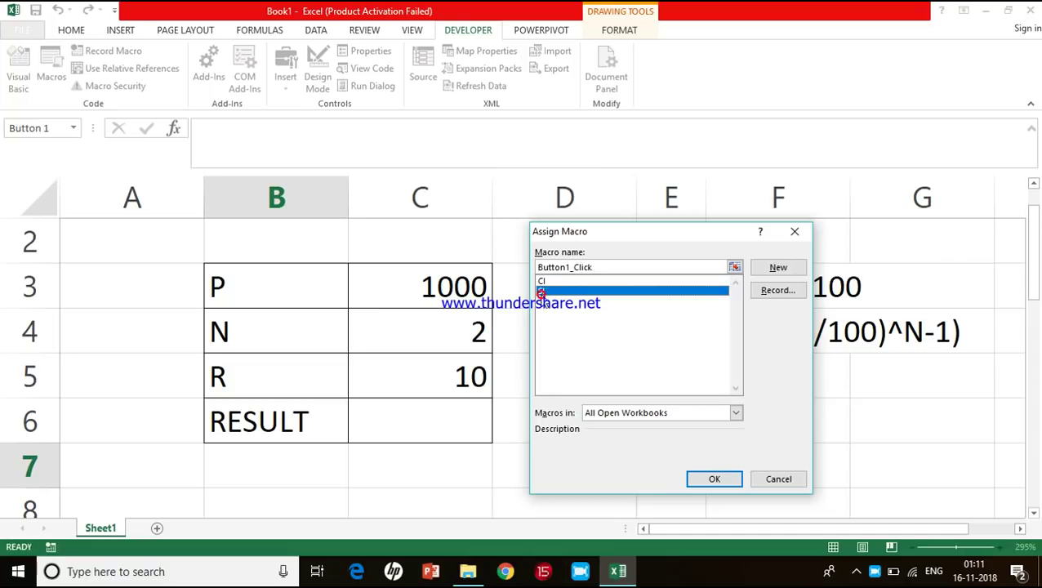
click(714, 479)
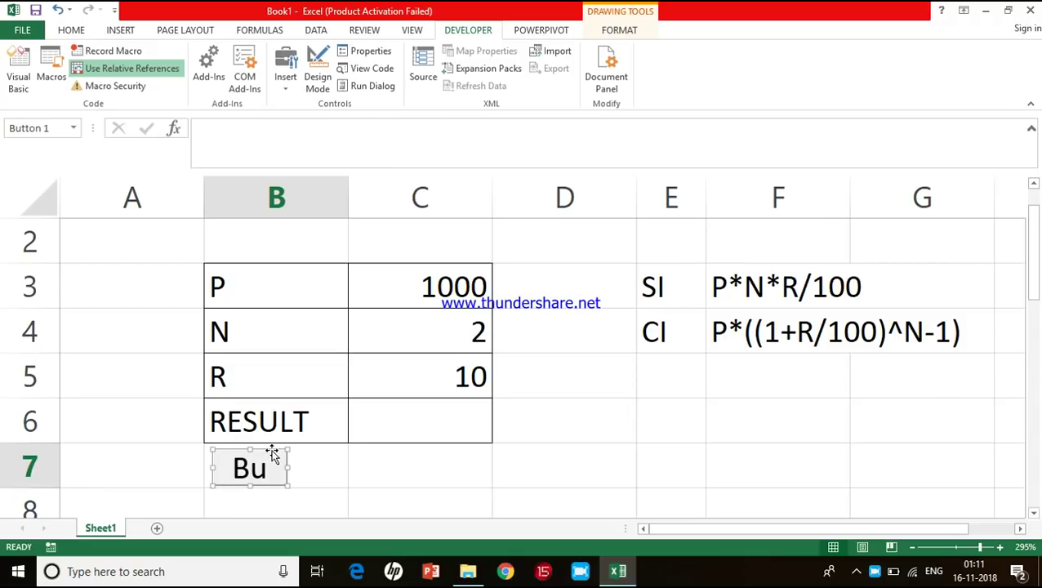
Step: Replace the B7 button's default 'Button 1' caption with SI
right_click(274, 456)
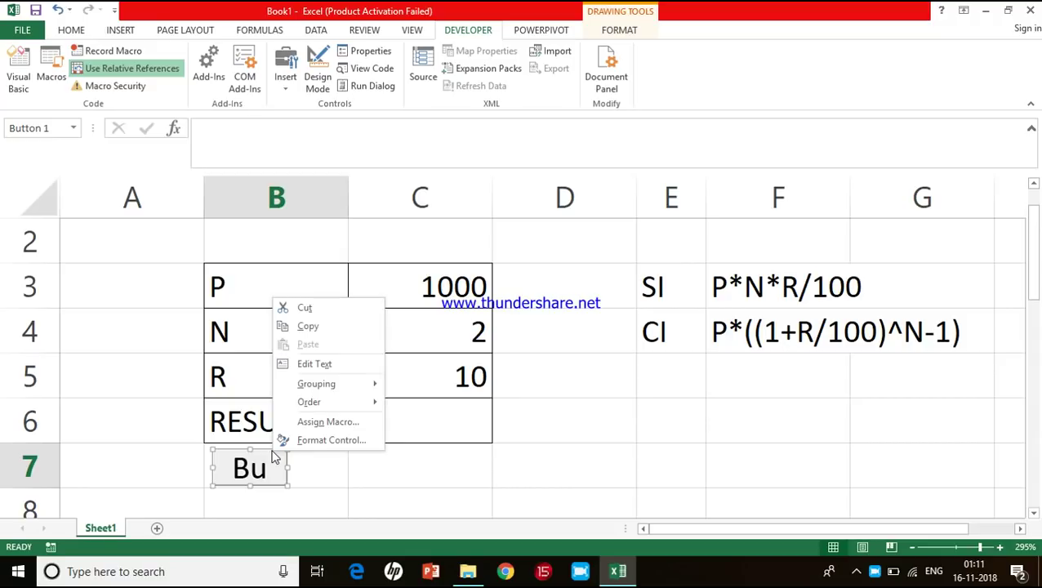
click(324, 372)
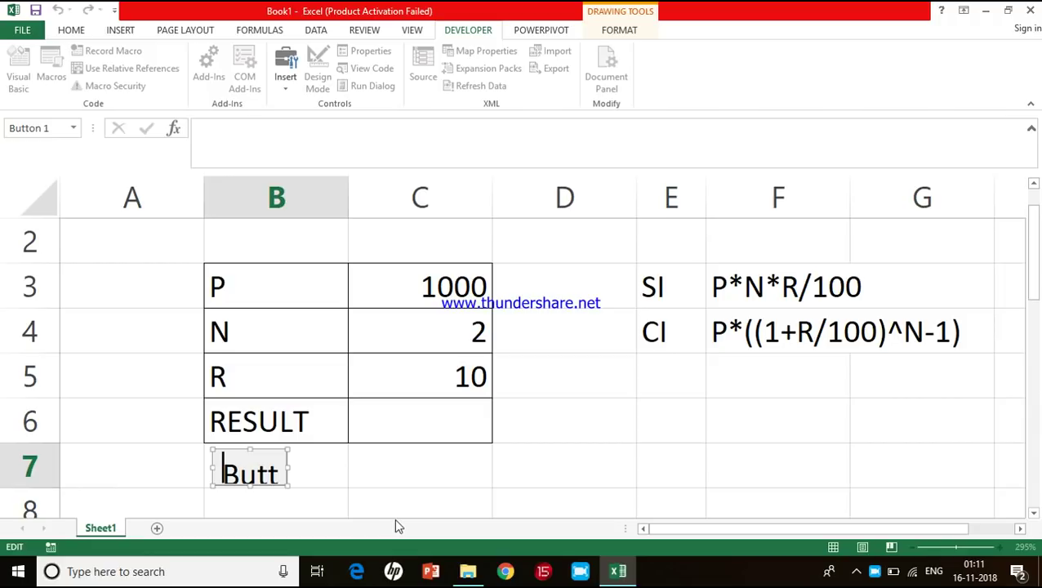
key(Delete)
key(Delete)
key(Delete)
key(Delete)
key(Delete)
key(Delete)
key(Delete)
key(Delete)
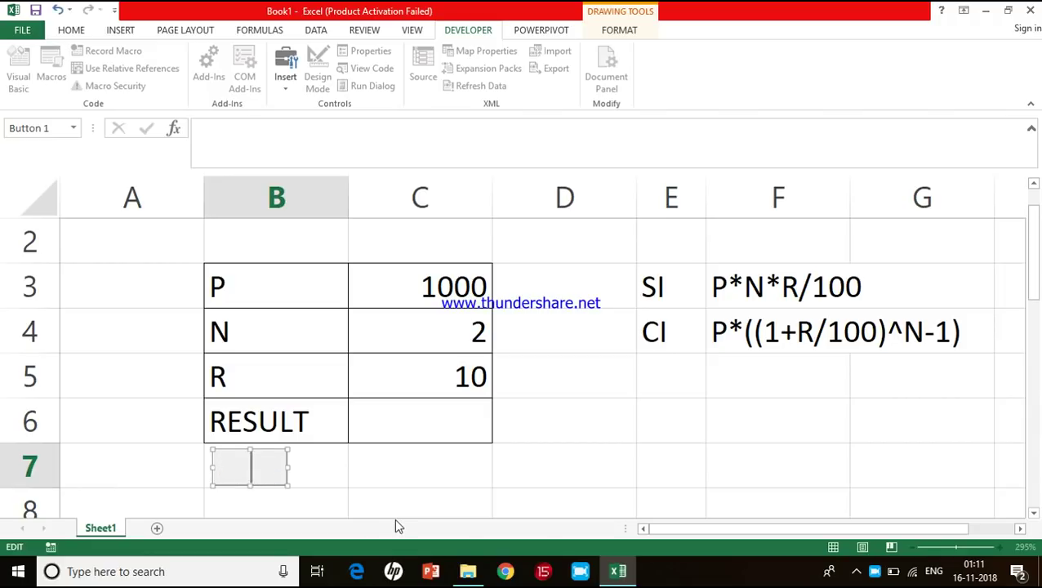
text(SI)
Step: Select RESULT cell C6 and run the SI button, putting 200 from =C3*C4*C5/100
key(Escape)
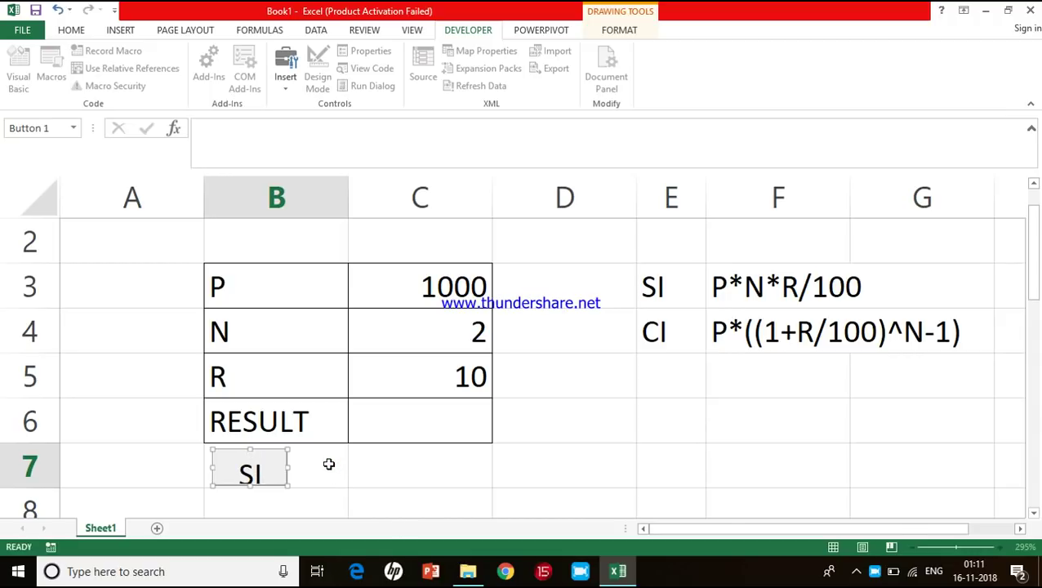
click(328, 464)
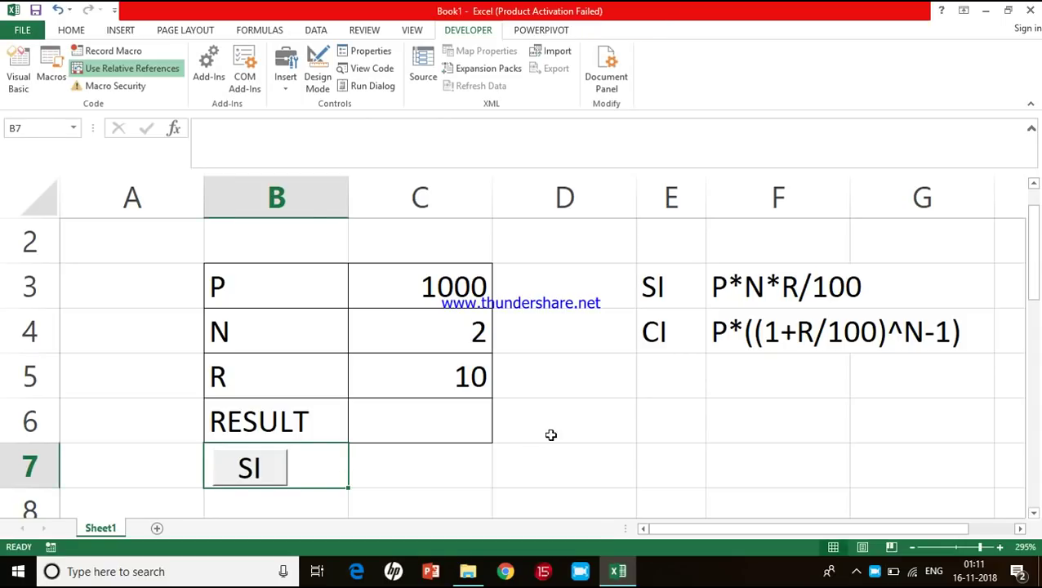
click(585, 450)
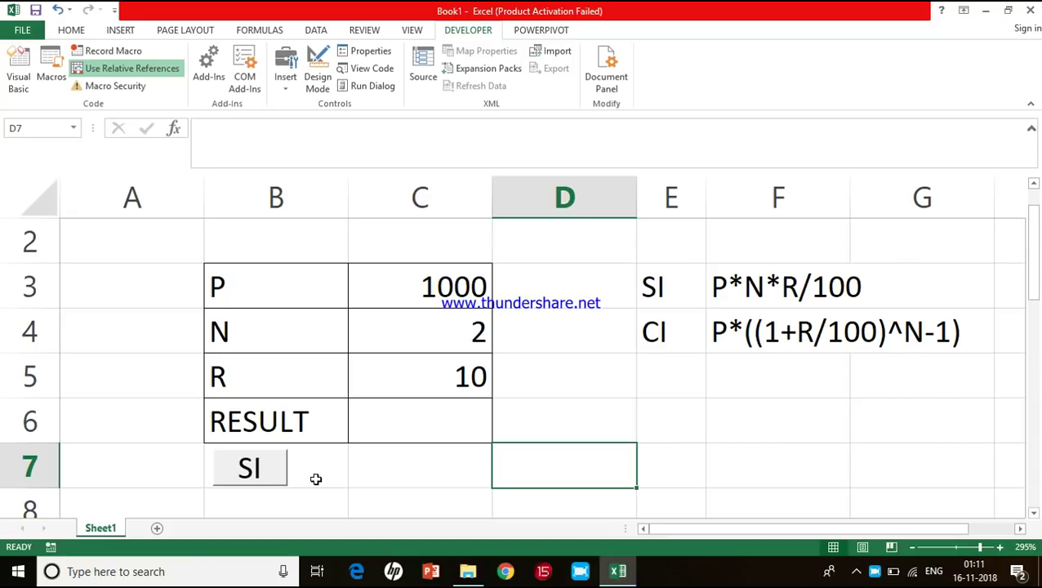
click(382, 428)
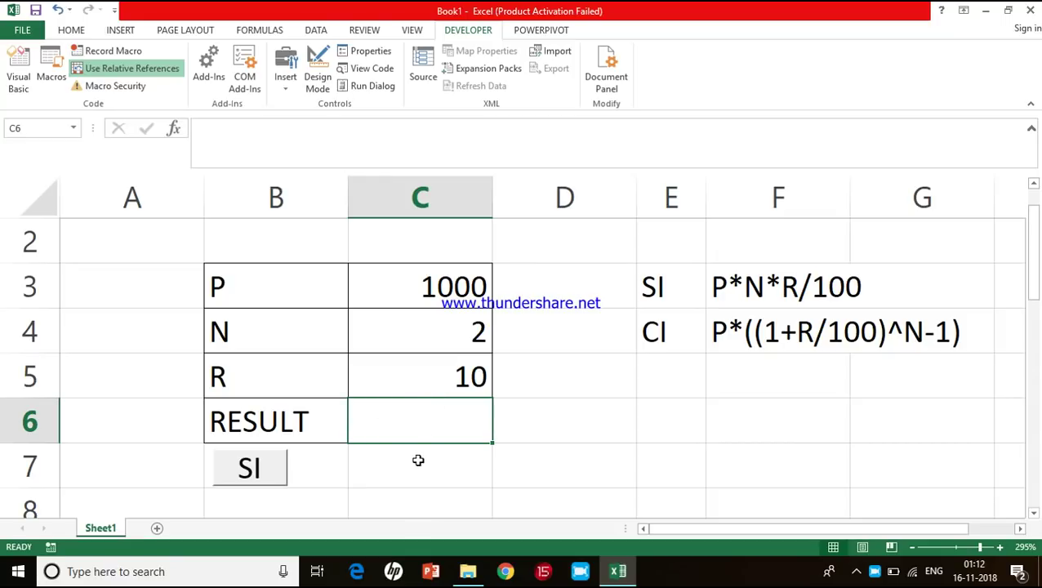
click(263, 467)
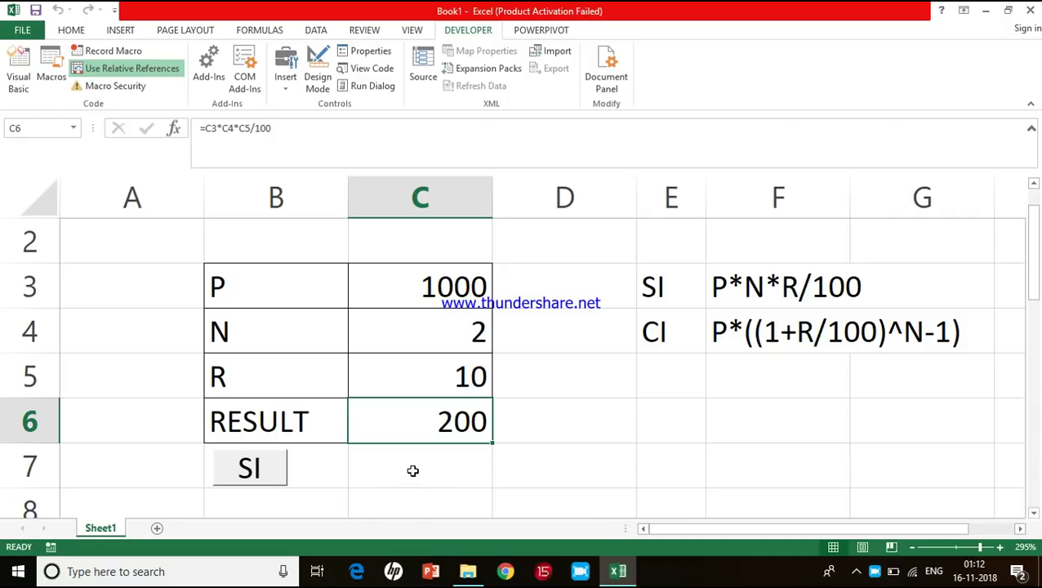
Step: Copy the SI button and place the pasted copy in cell C7
right_click(280, 464)
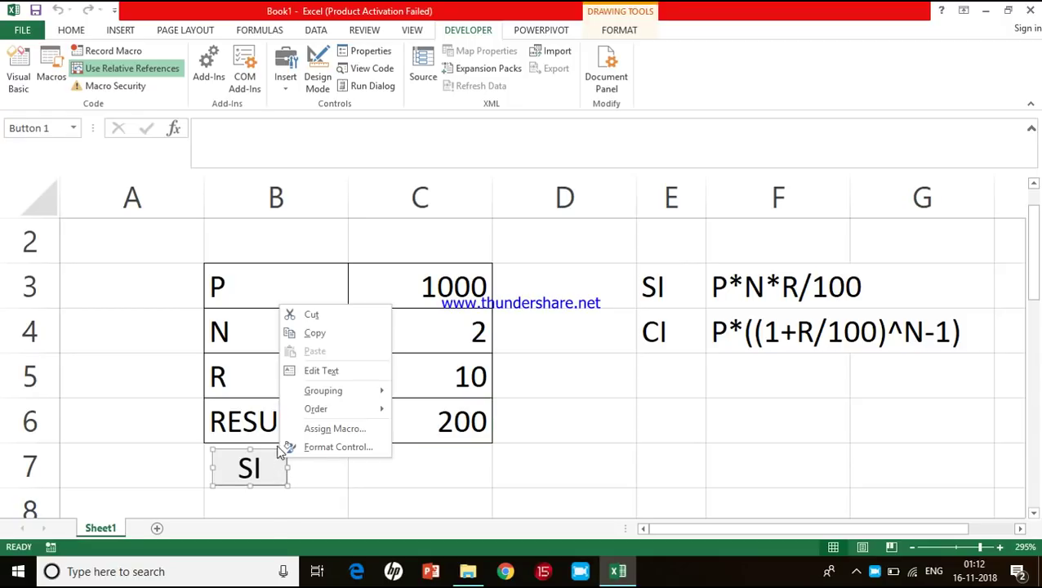
click(315, 335)
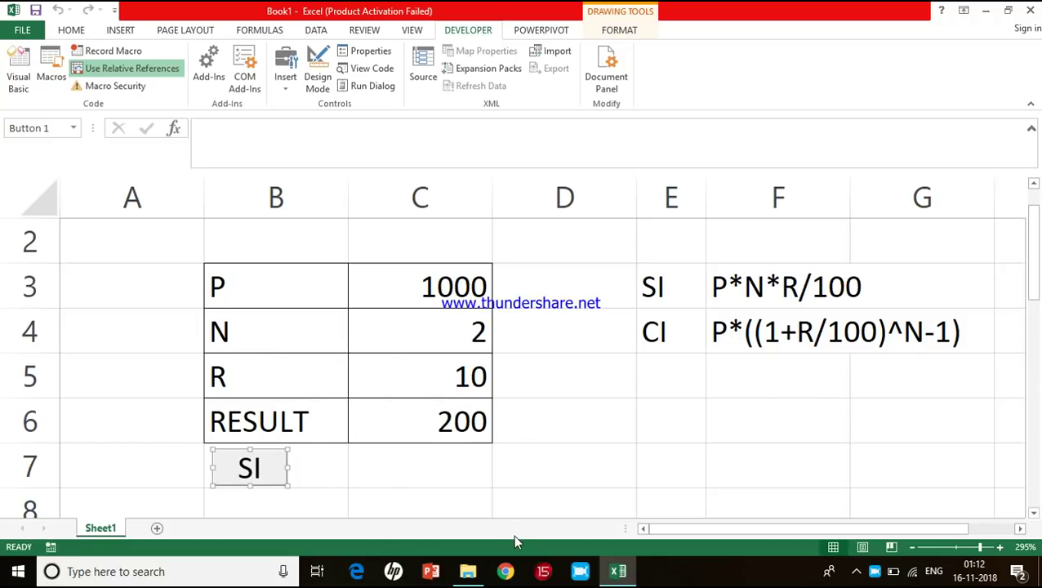
key(ctrl+v)
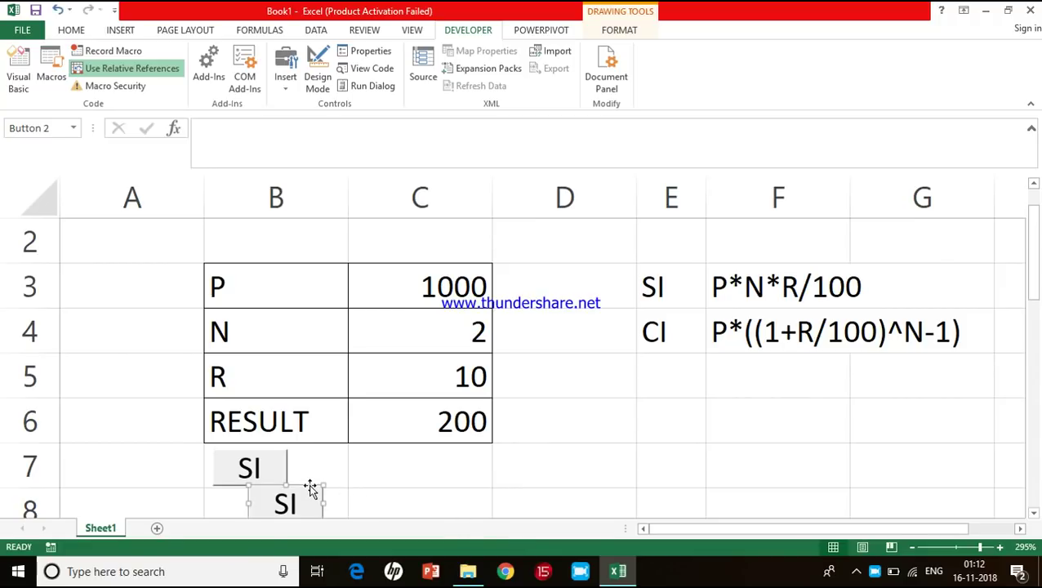
drag(310, 488, 449, 450)
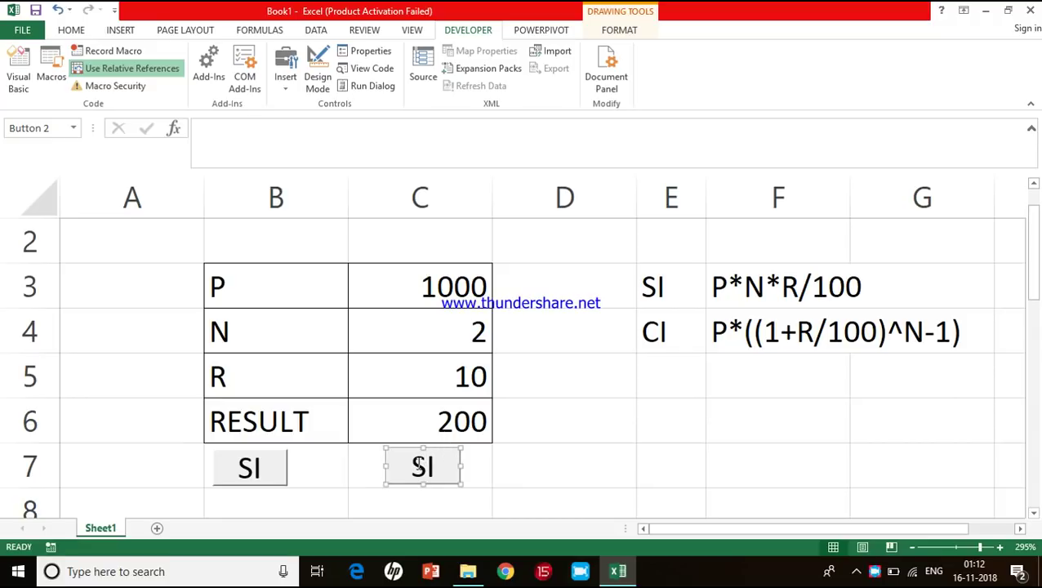
Step: Change the copied button's caption from SI to CI
right_click(418, 464)
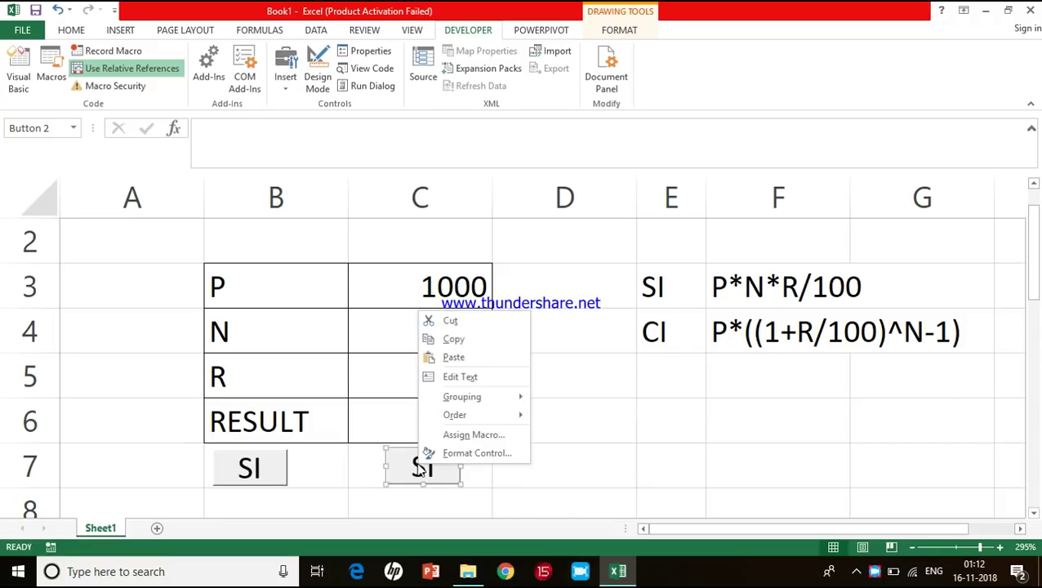
click(458, 377)
key(Delete)
key(Delete)
text(CI)
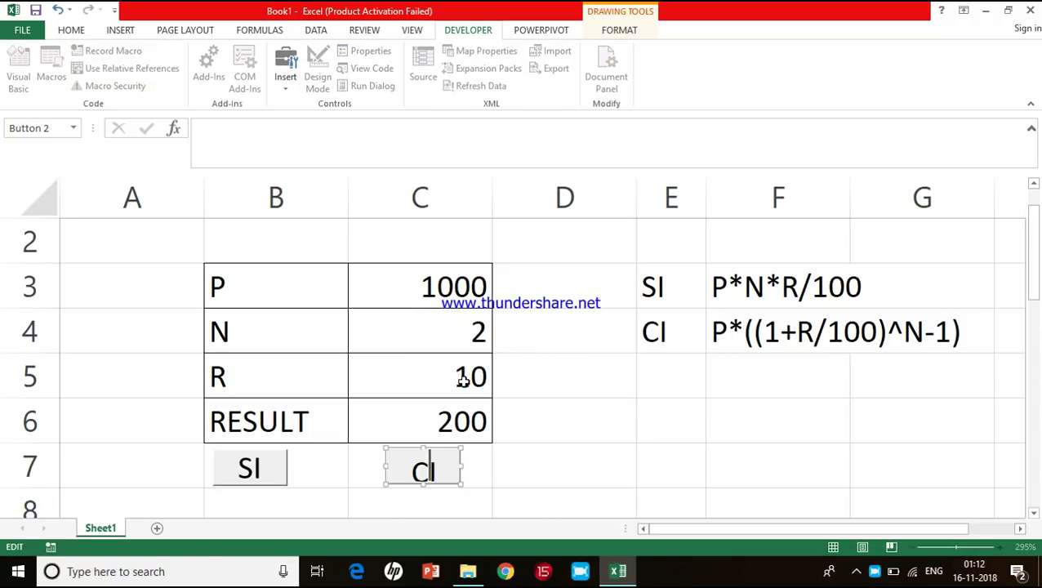
click(571, 432)
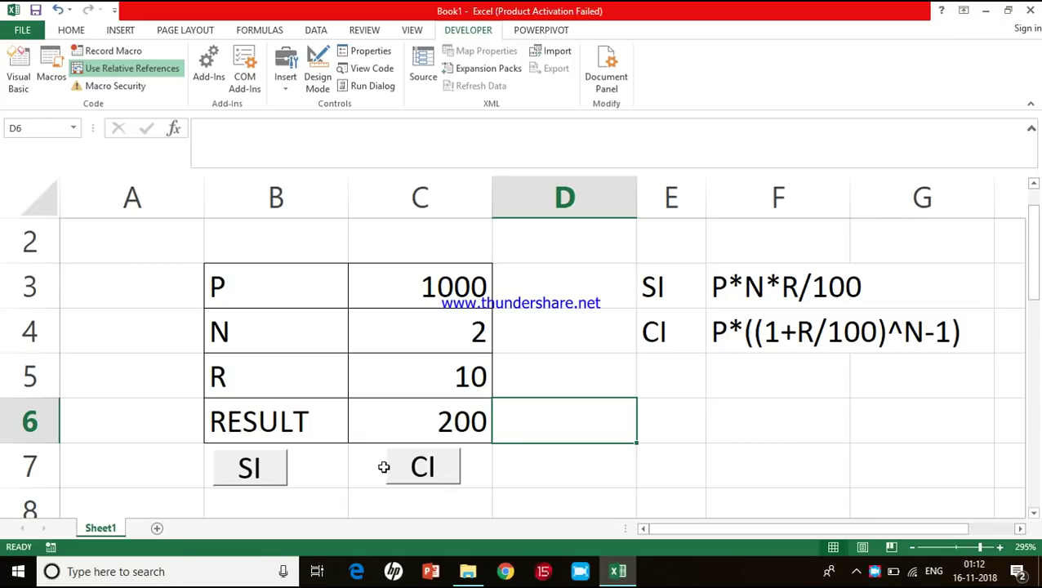
Step: Assign the CI macro to the CI button in C7
right_click(433, 469)
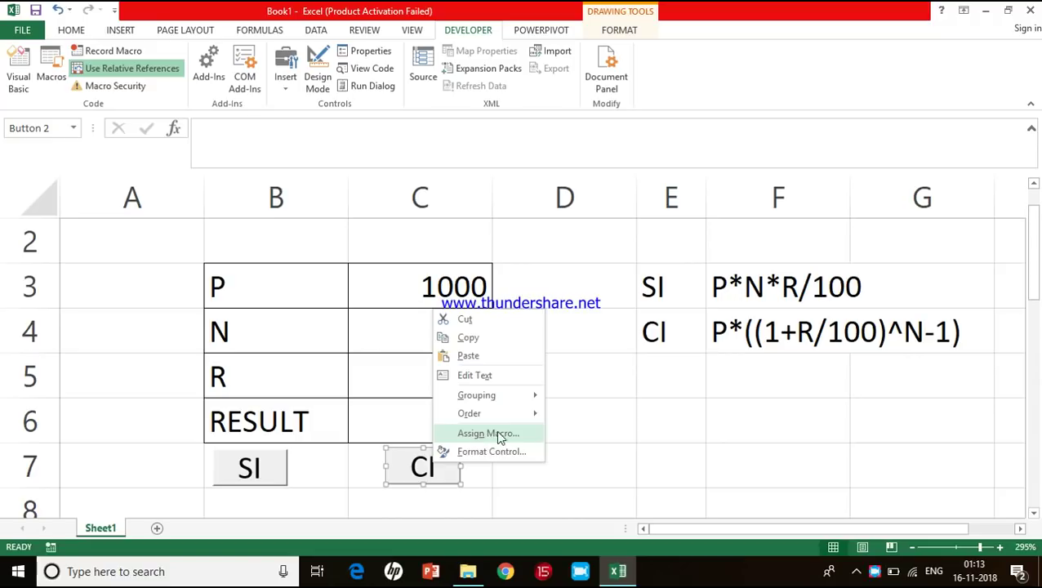
click(489, 434)
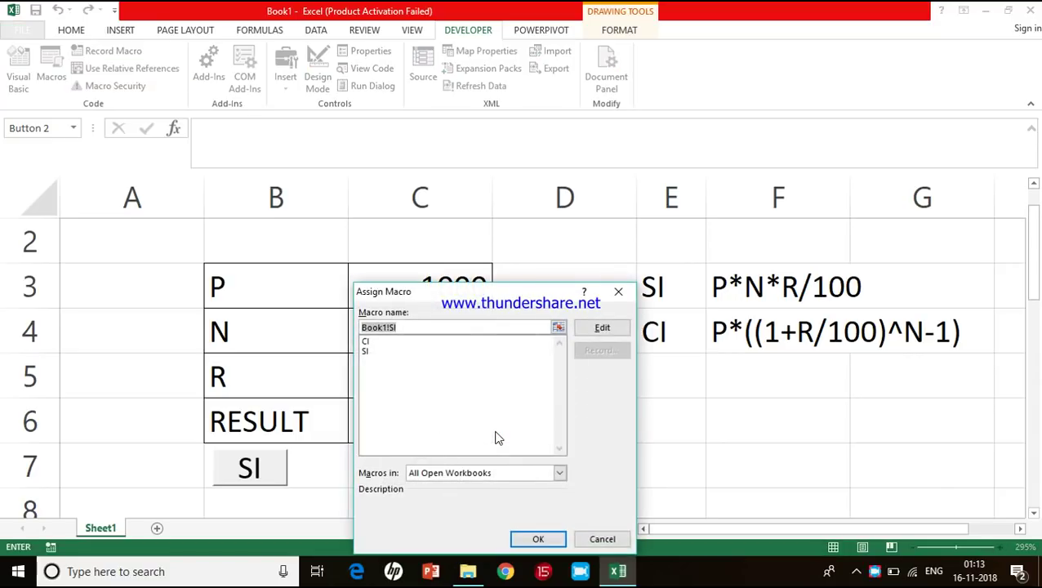
click(377, 327)
click(365, 342)
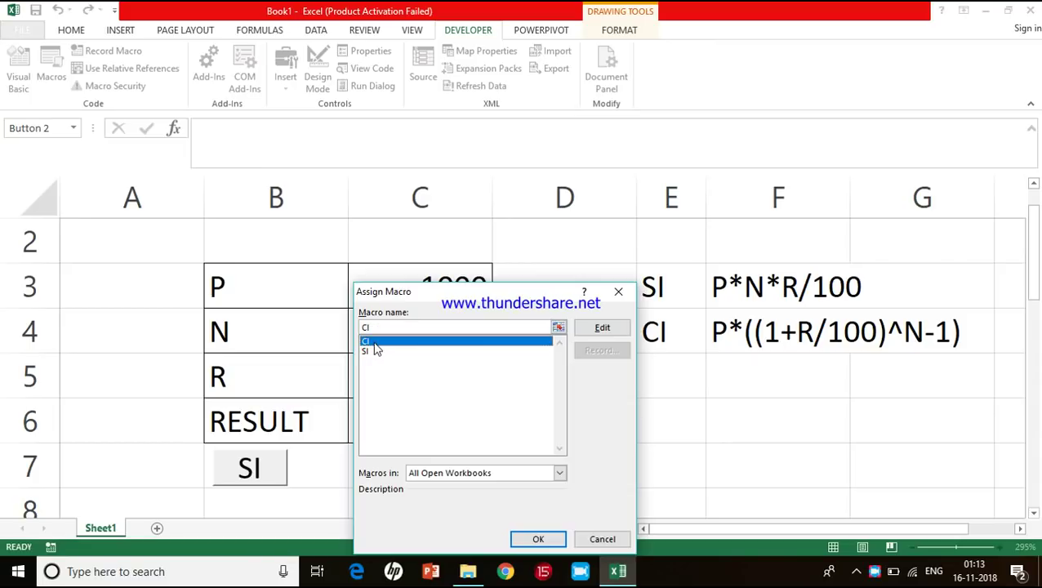
click(543, 542)
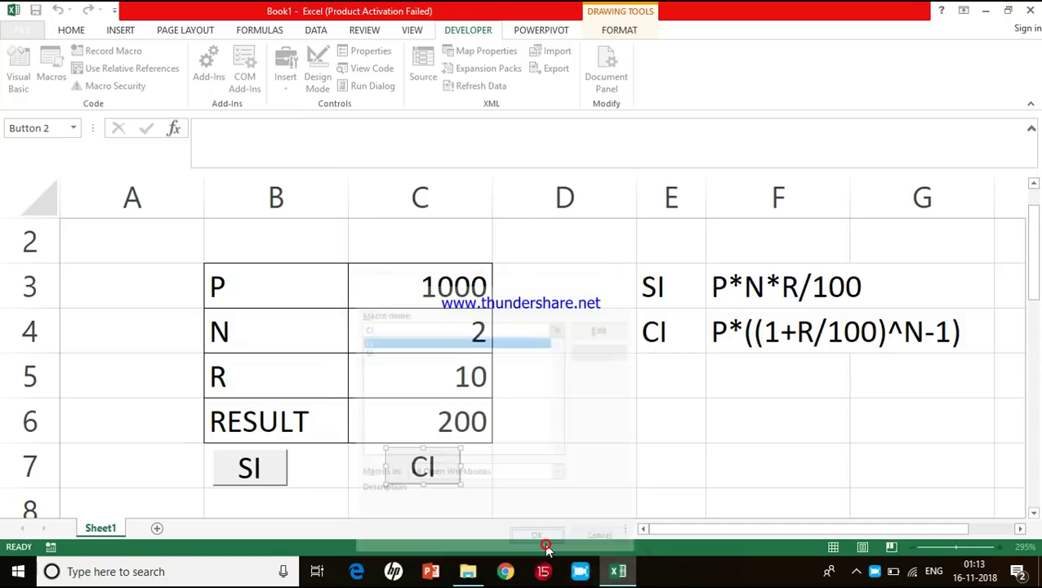
Step: Test the SI macro in cell D7, then delete the test result
click(504, 476)
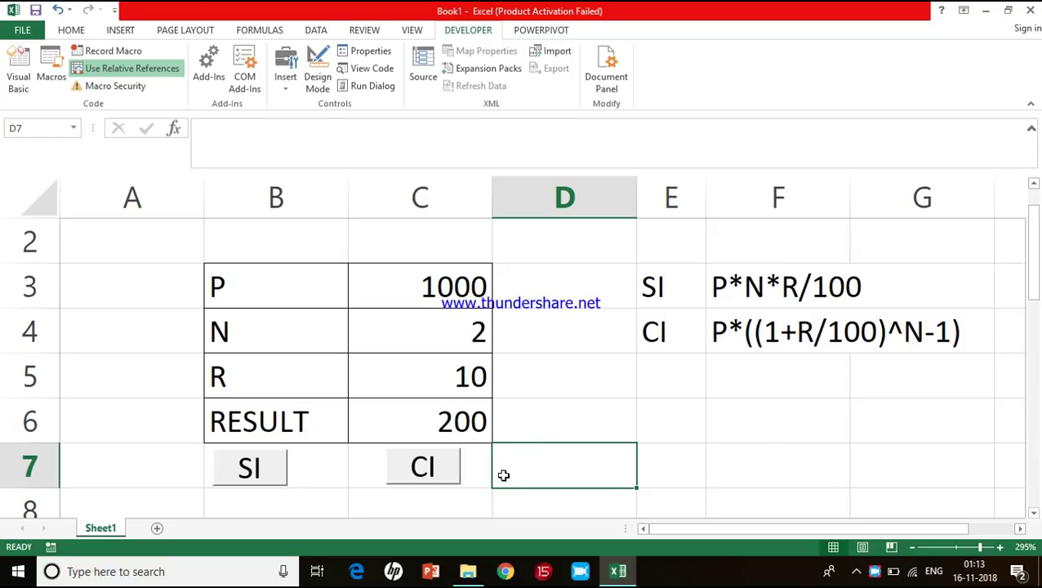
click(280, 480)
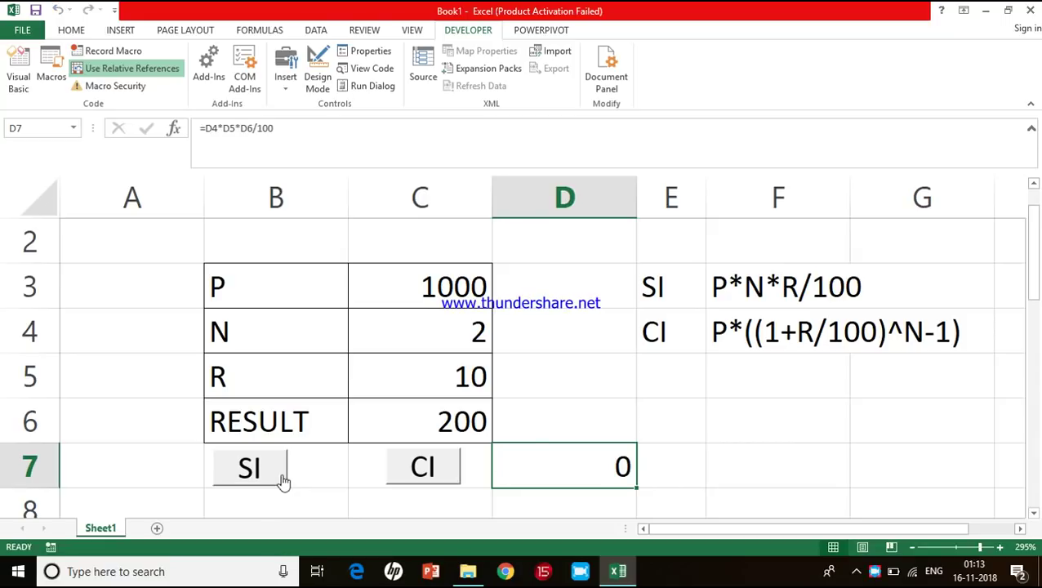
key(Delete)
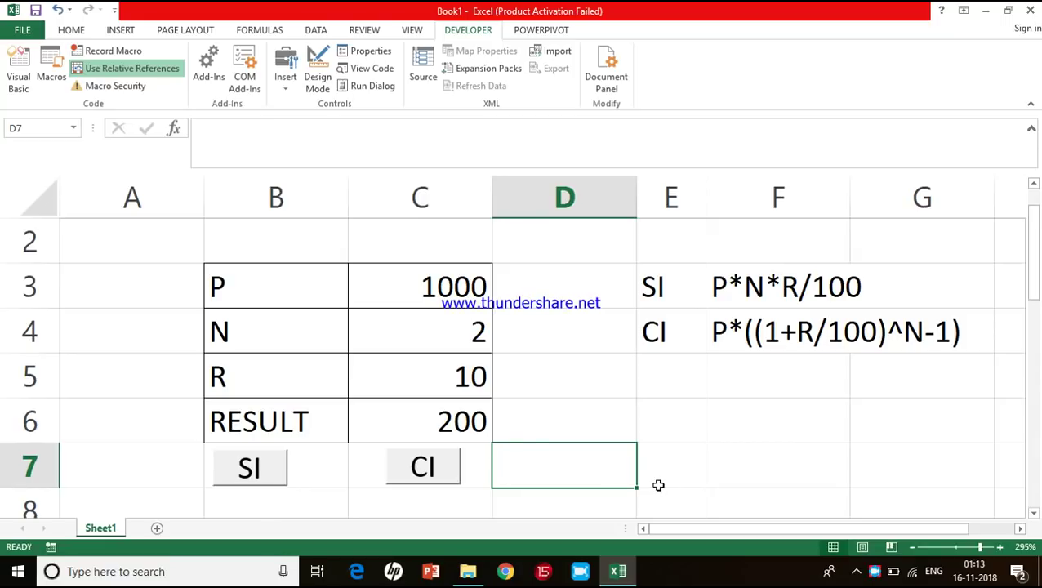
Step: Nudge the SI button slightly to the right
right_click(271, 463)
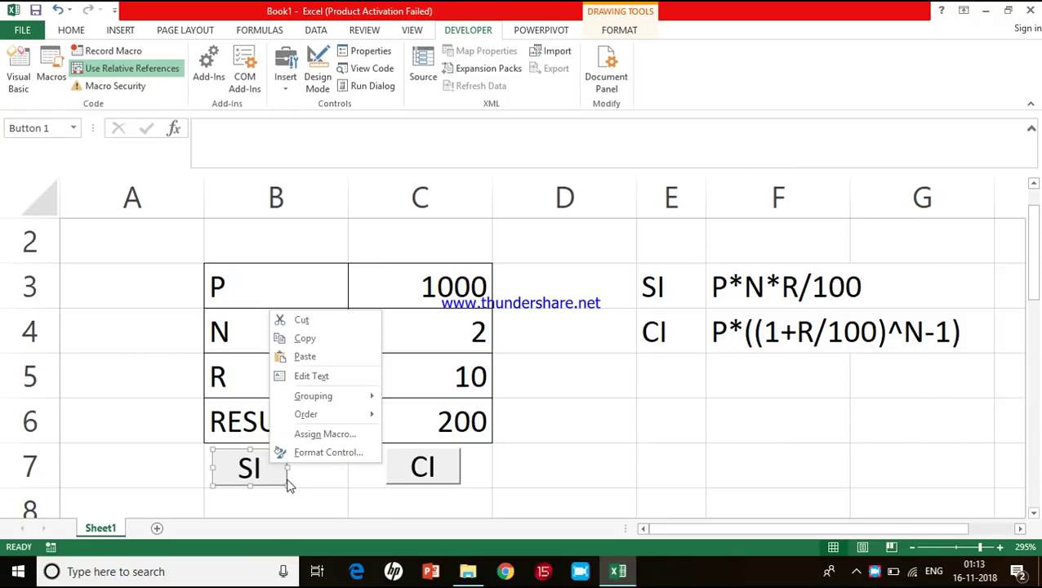
click(284, 475)
drag(282, 472, 316, 474)
Step: With C6 selected, alternate CI and SI buttons, switching RESULT between 210 and 200
click(451, 420)
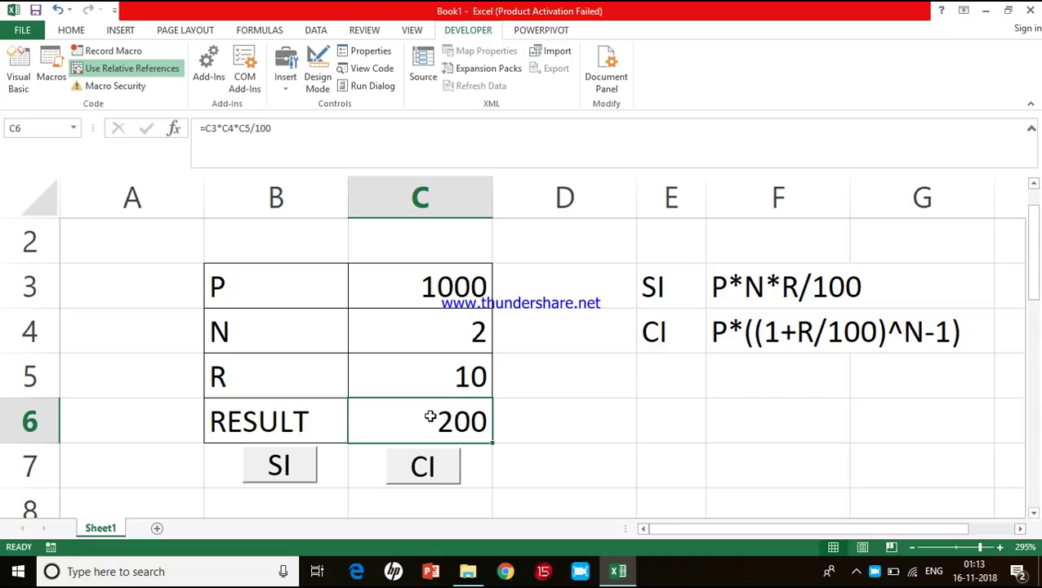
click(423, 472)
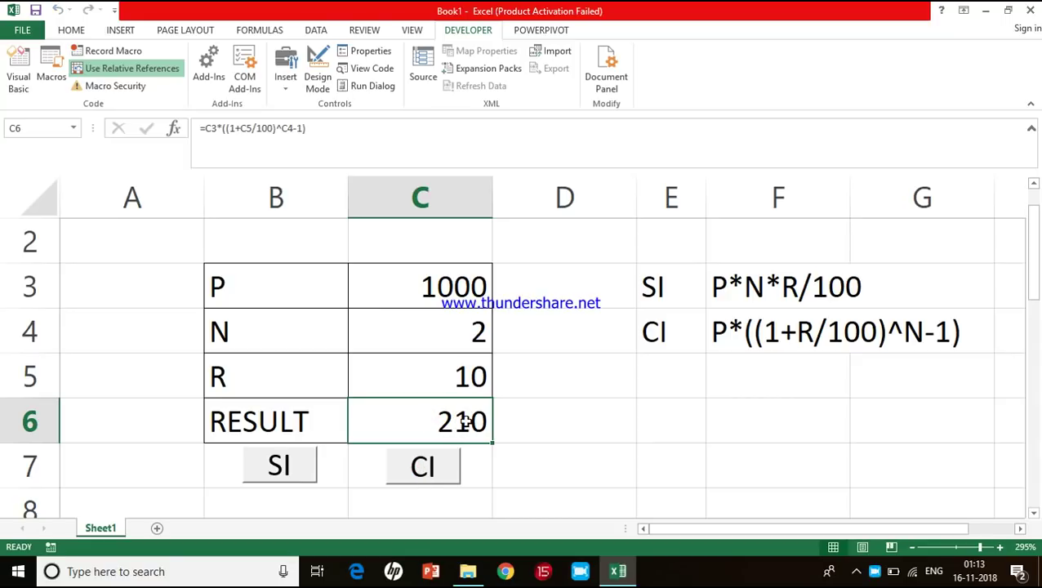
click(297, 478)
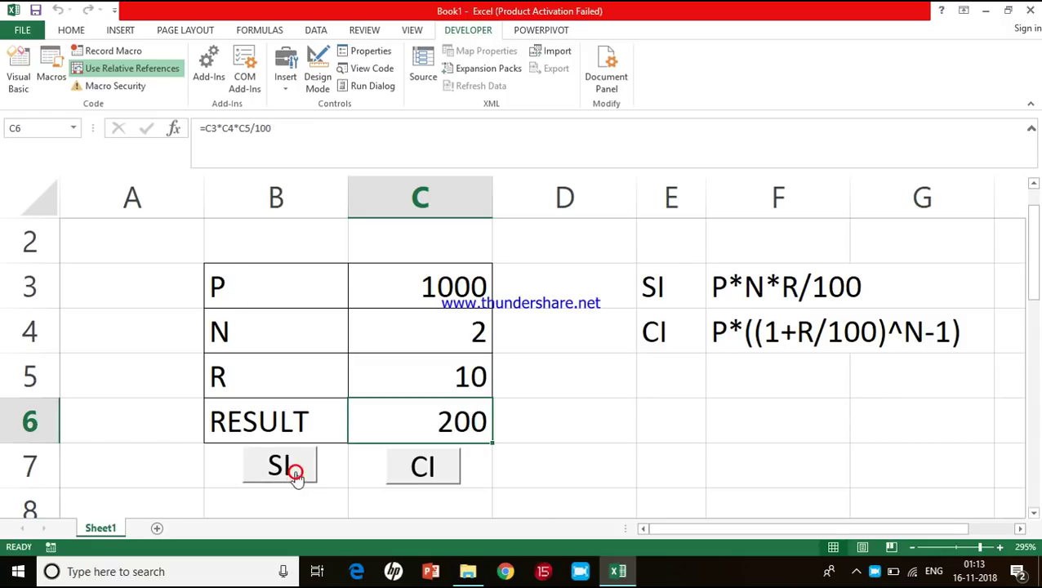
click(408, 478)
click(279, 472)
Step: Enter the title INTEREST CALCULATOR in cell B2
double_click(316, 248)
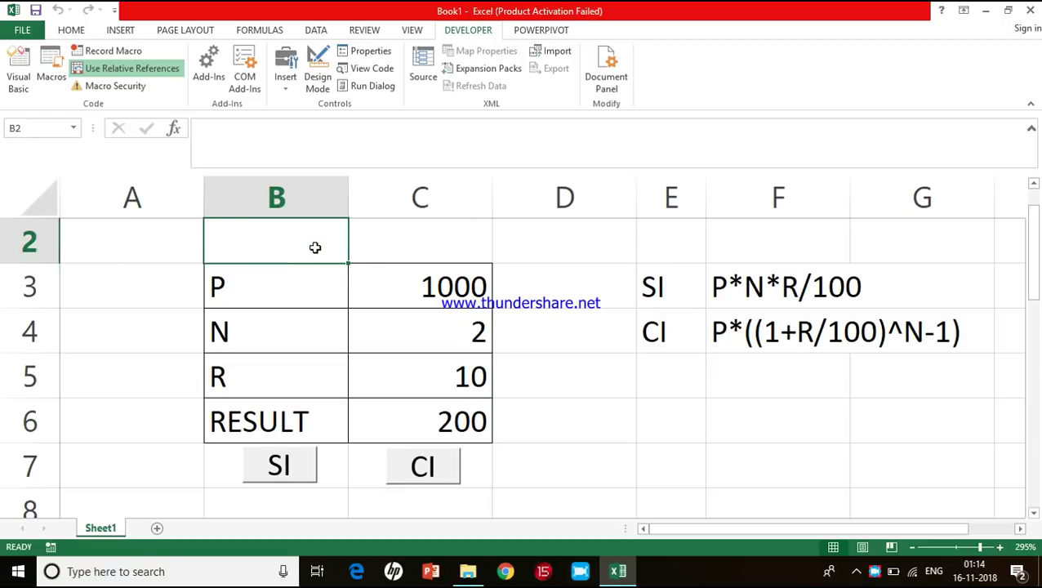
text(iN)
key(BackSpace)
key(BackSpace)
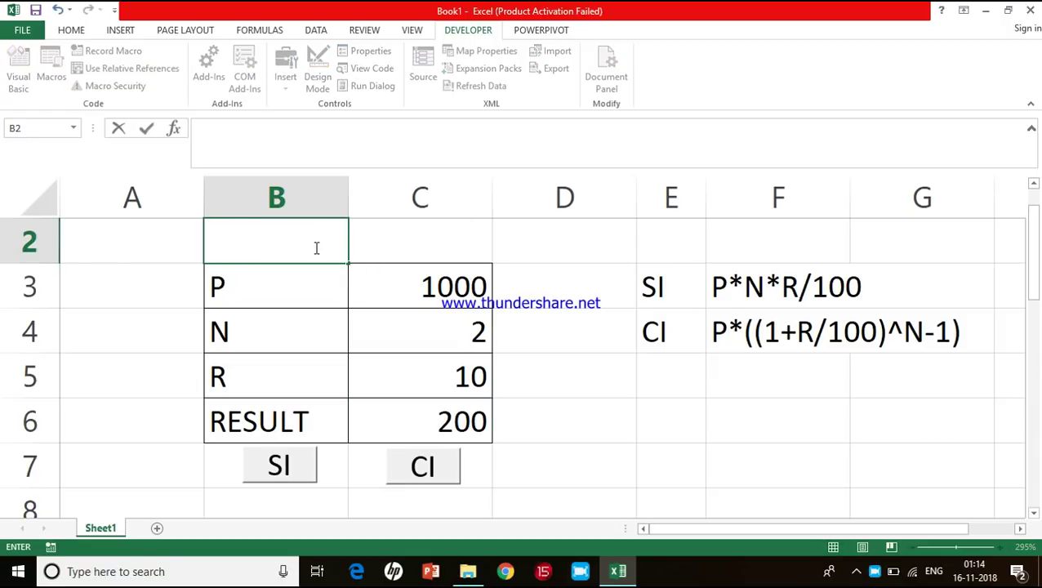
text(INTEREST)
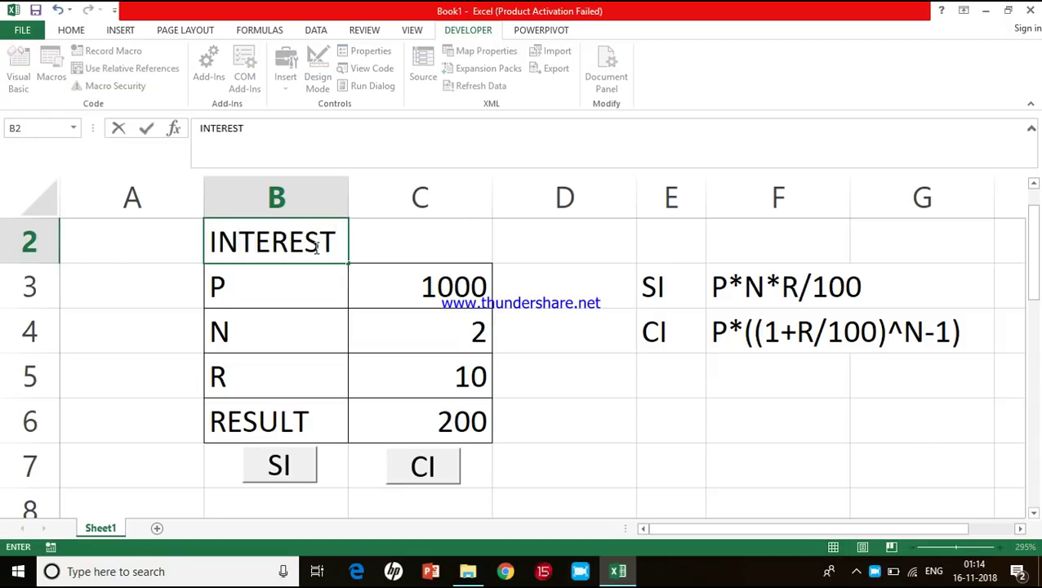
text( CALCULATOR)
key(Return)
Step: Merge and center the title across B2:C2, size 10, bold, with light orange fill
drag(311, 247, 372, 236)
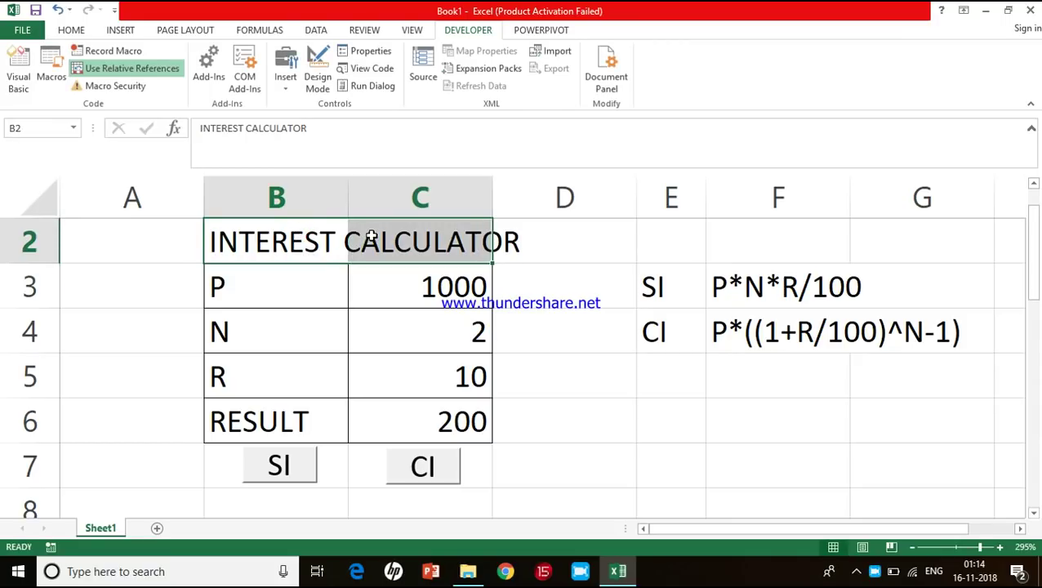
click(78, 33)
click(425, 80)
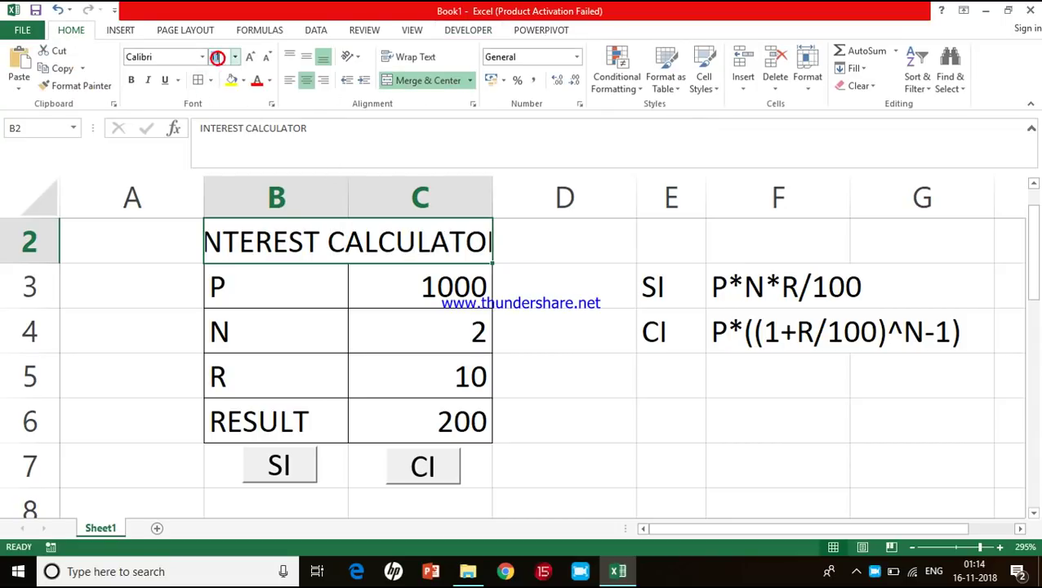
text(10)
key(Return)
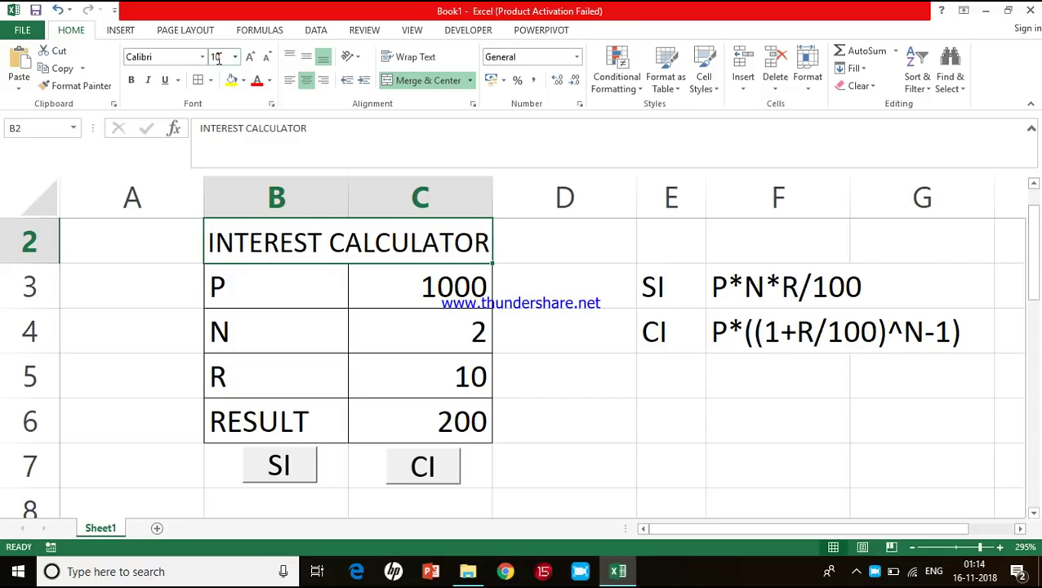
click(194, 80)
key(ctrl+b)
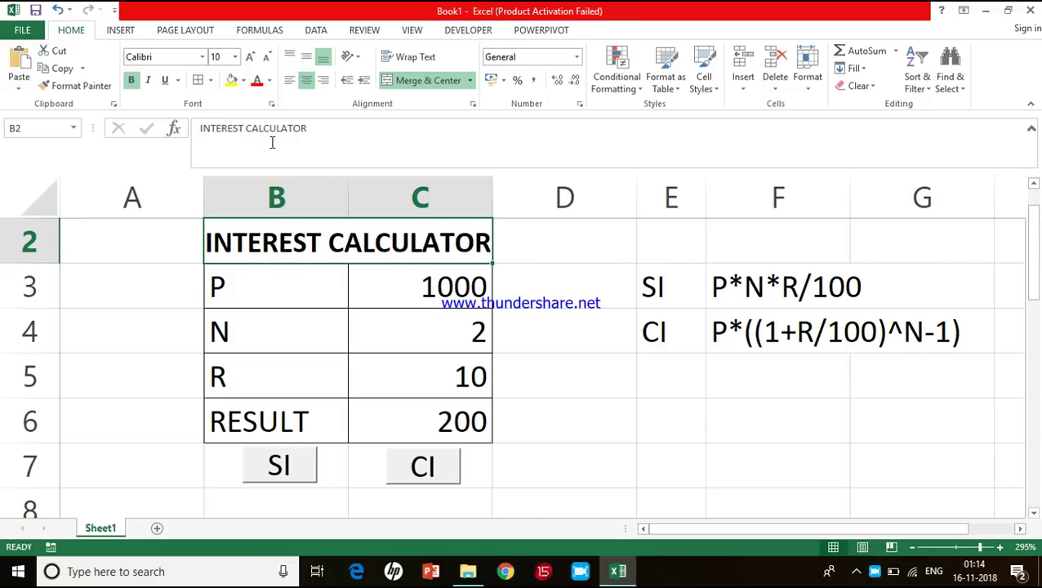
click(244, 82)
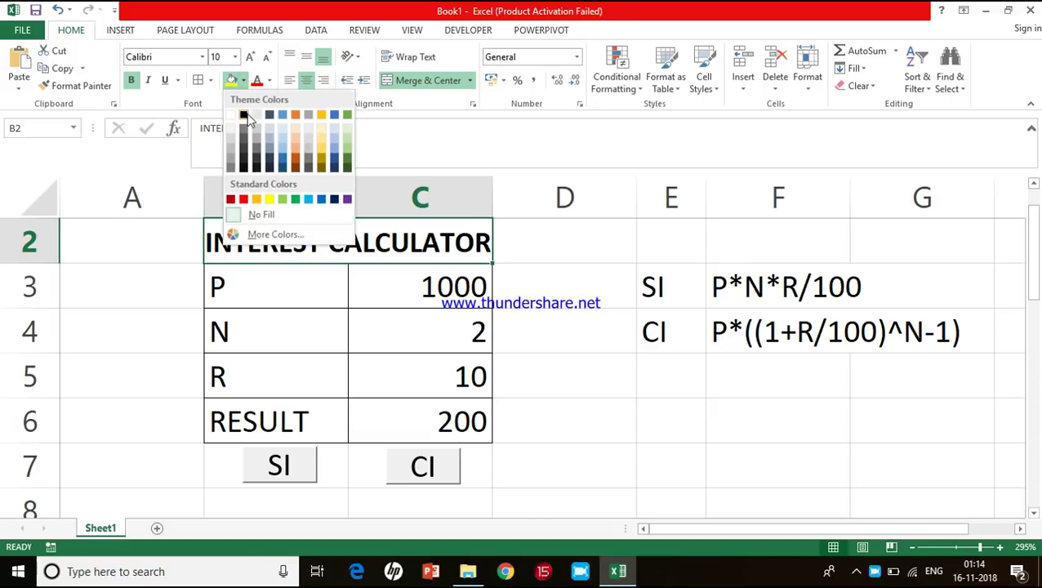
click(297, 138)
Step: Fill the RESULT row B6:C6 light green
click(599, 344)
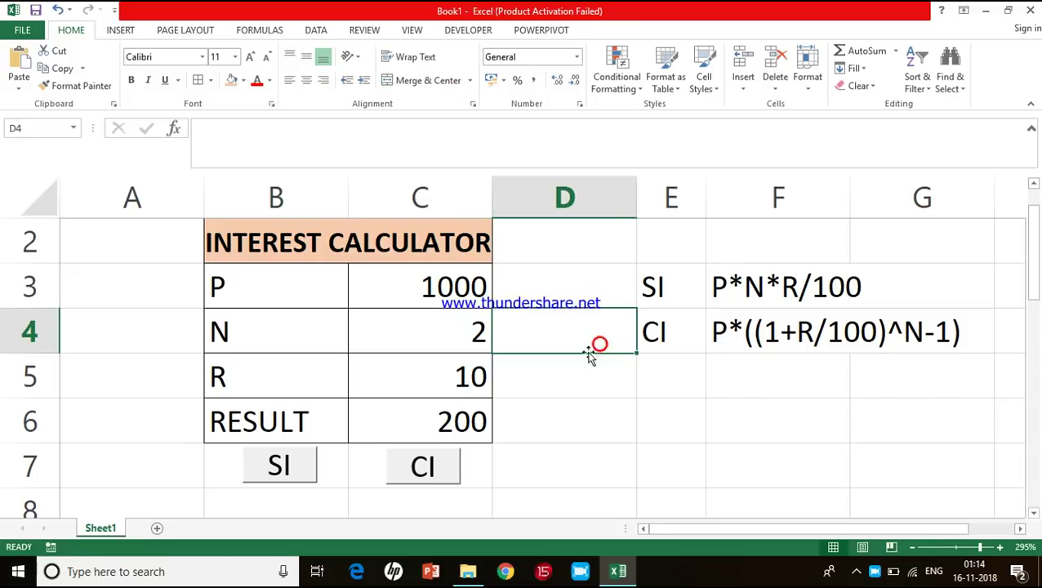
drag(337, 426, 379, 425)
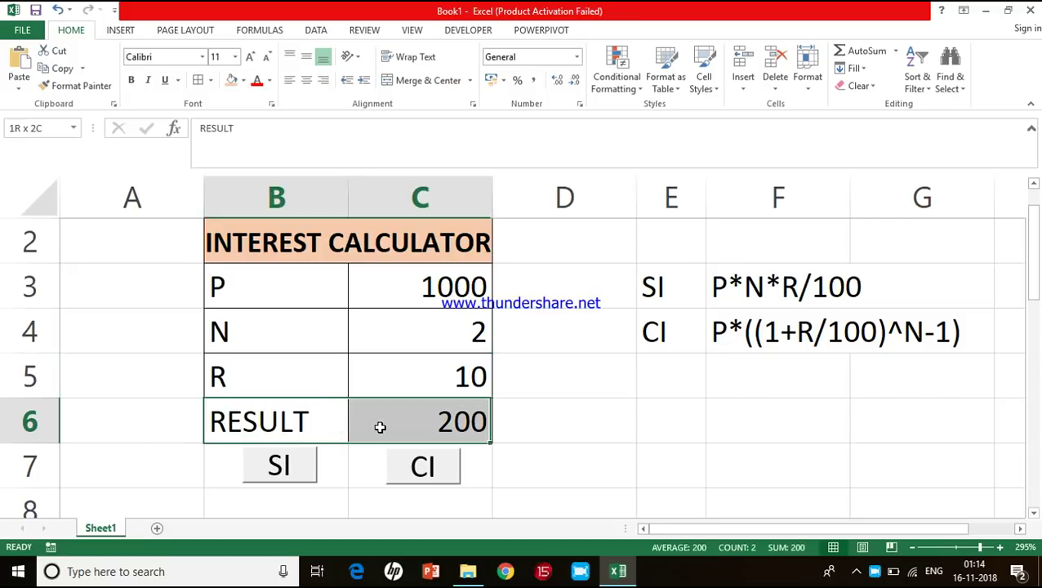
click(244, 82)
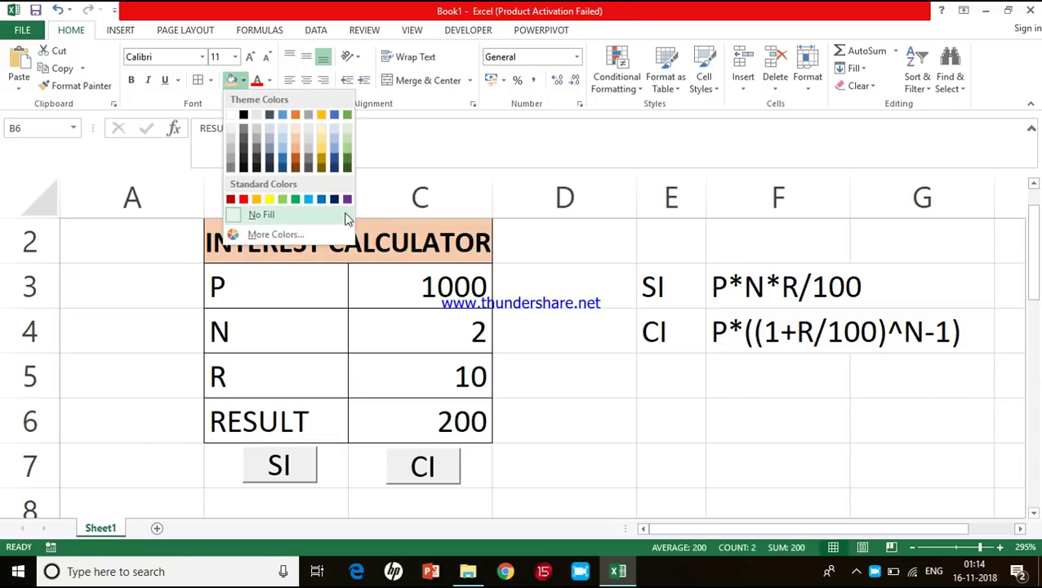
click(349, 139)
click(580, 394)
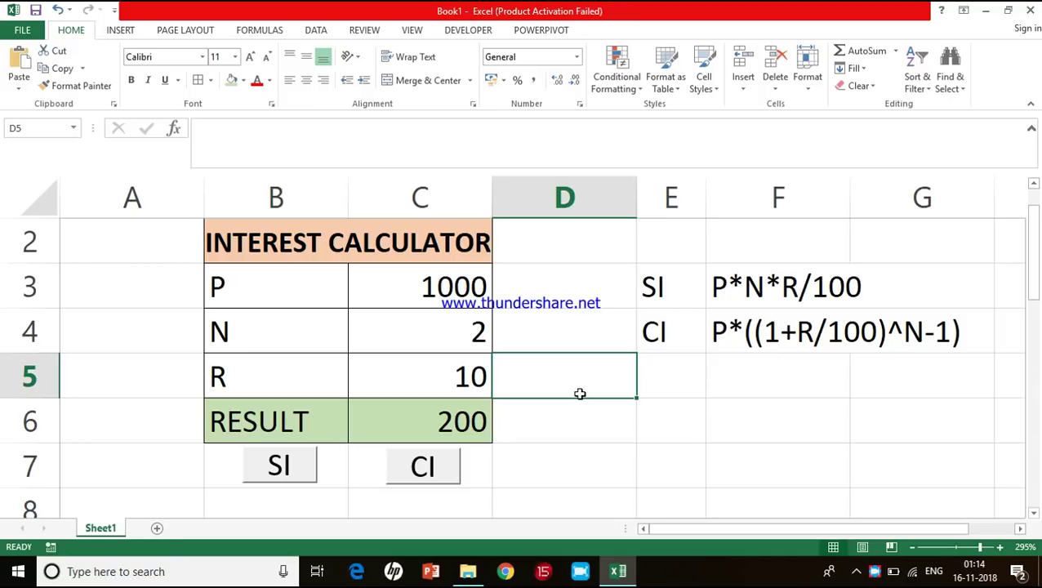
Step: Save Book1 as an Excel Macro-Enabled Workbook in the Exercises folder
click(22, 29)
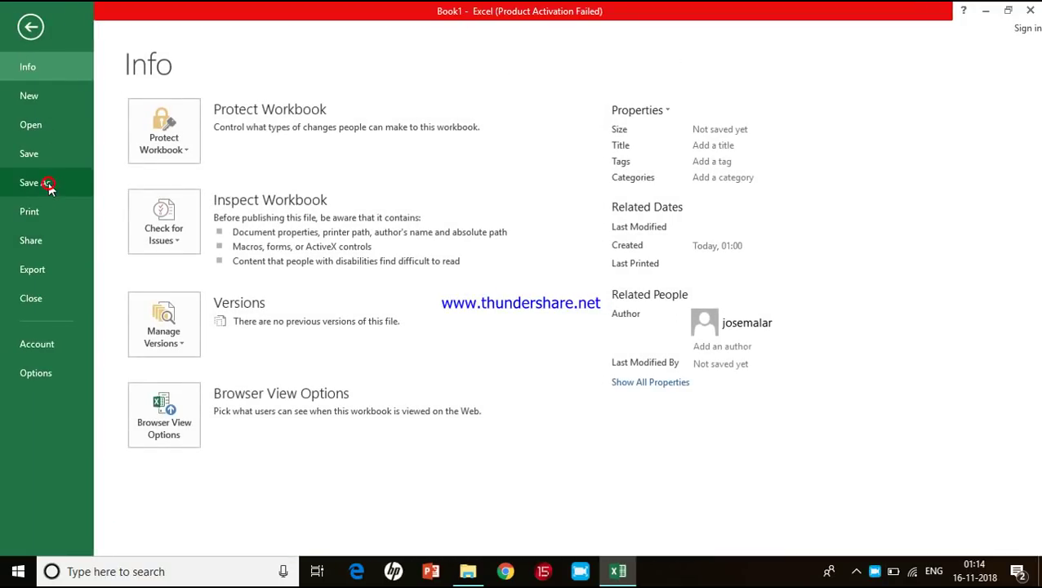
click(49, 187)
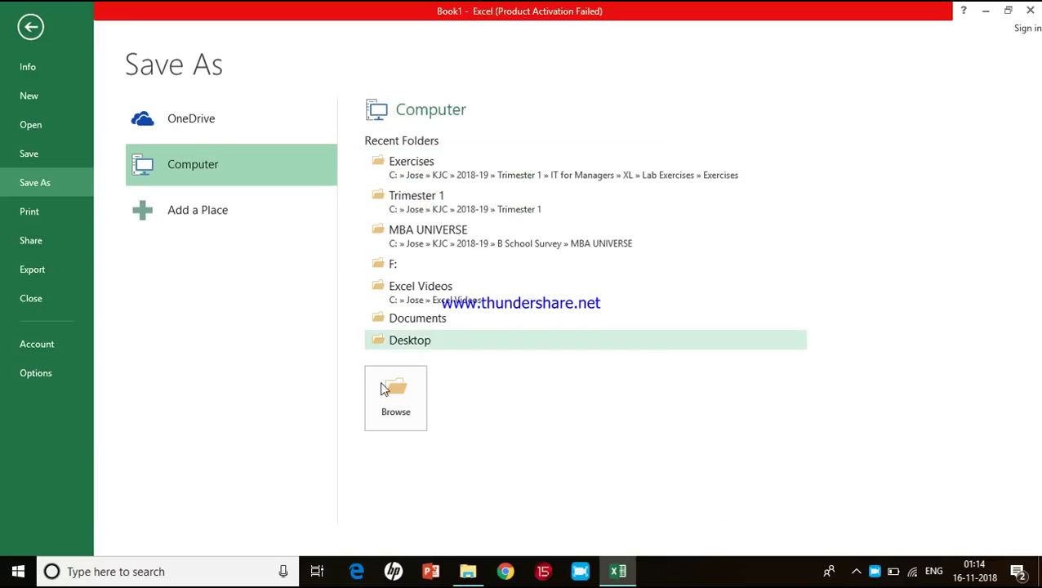
click(415, 426)
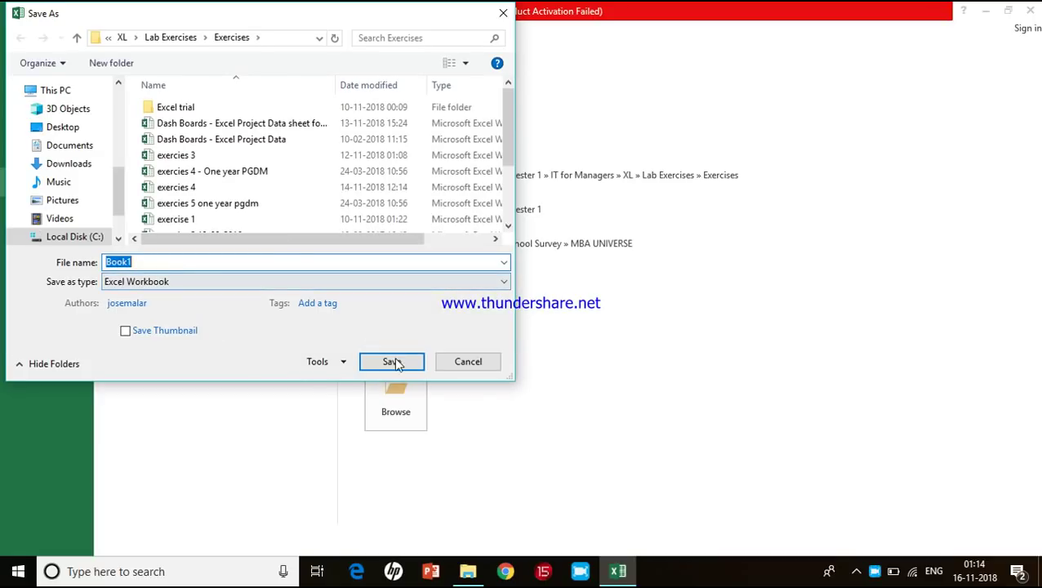
click(124, 282)
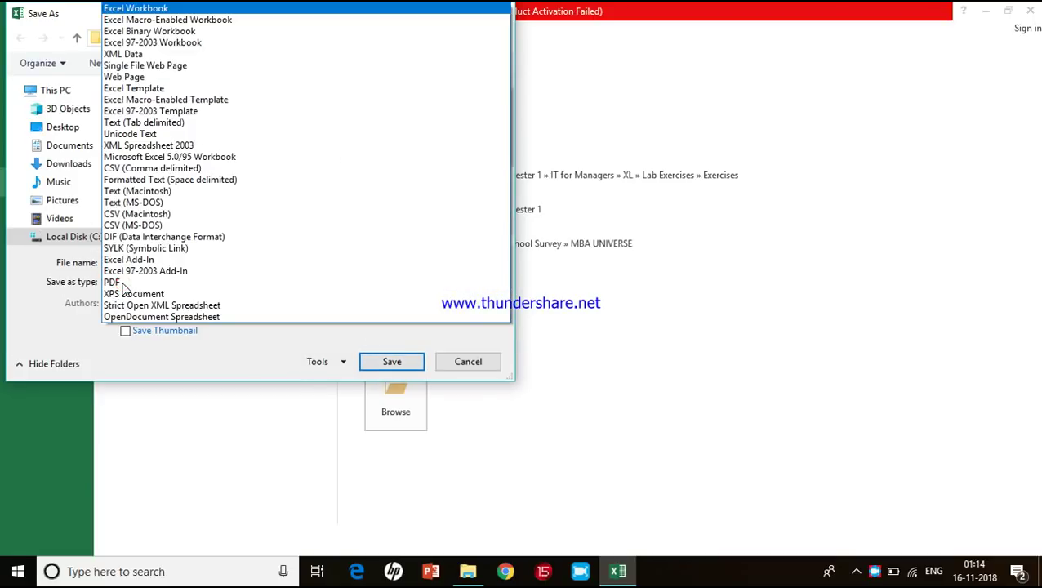
click(152, 20)
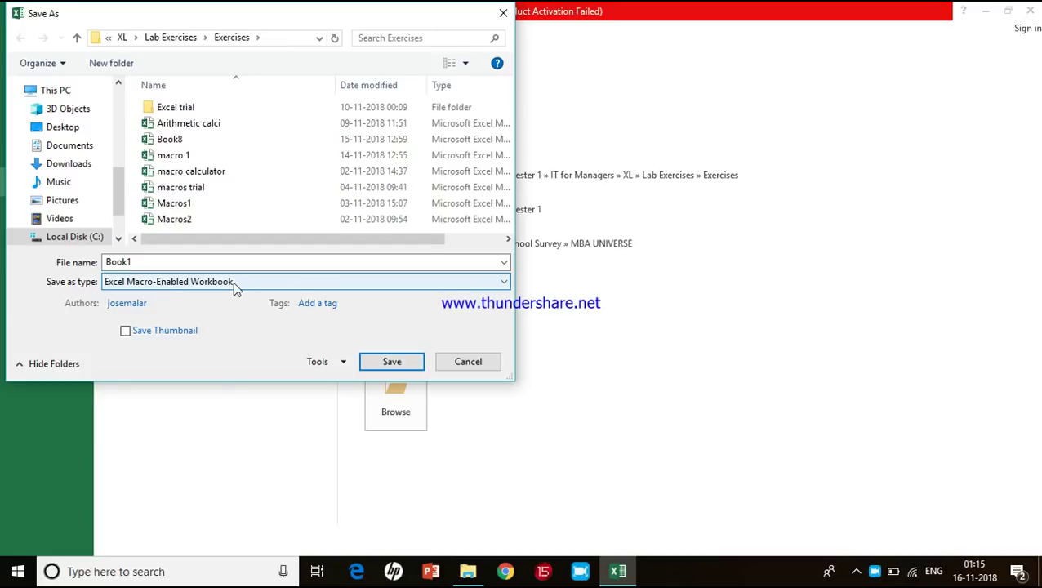
click(391, 361)
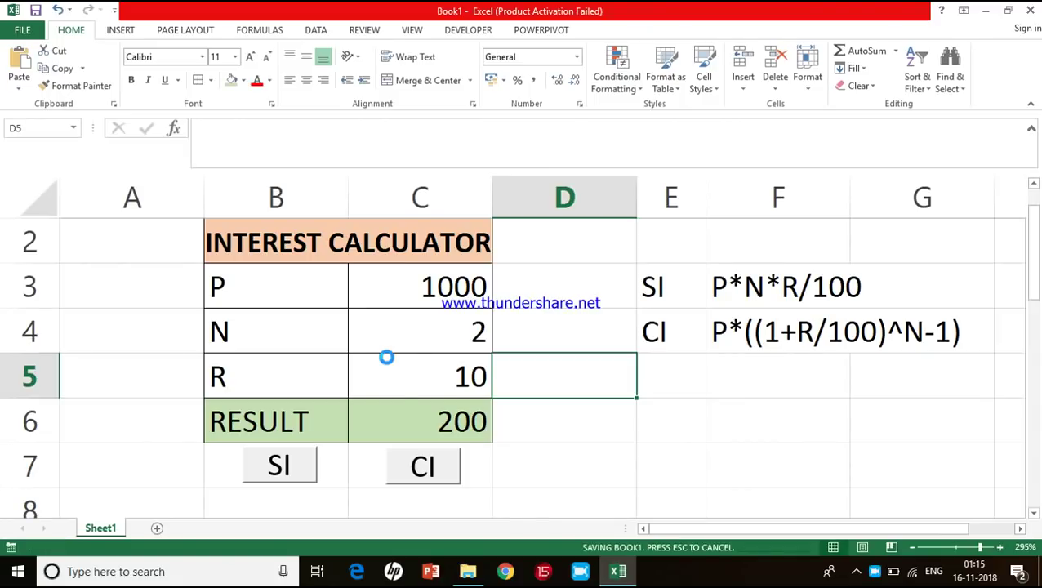